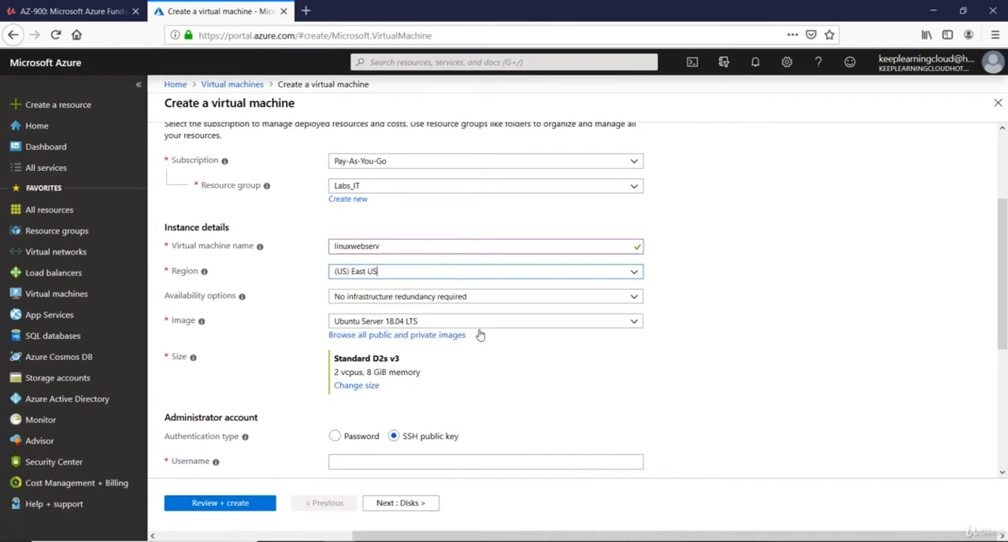
Step: Set the virtual machine's image to CentOS-based 7.5 and its size to Standard B1ms
{"action": "left_click", "coordinate": [457, 321]}
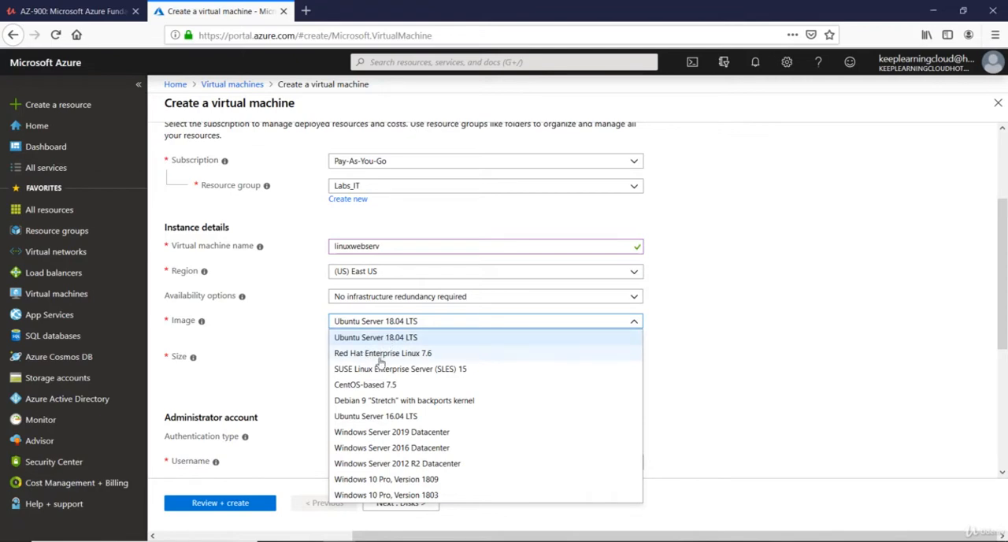
{"action": "left_click", "coordinate": [367, 387]}
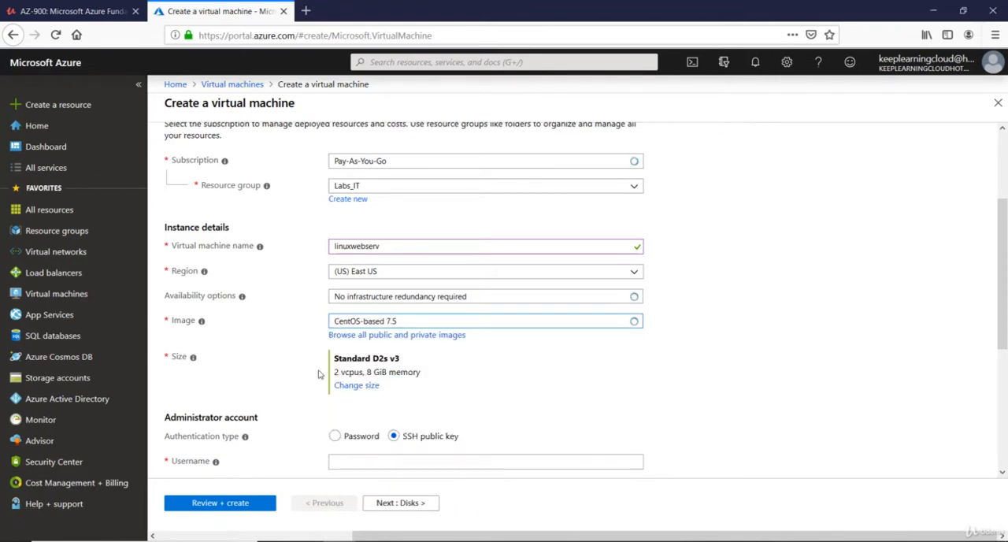
{"action": "left_click", "coordinate": [357, 385]}
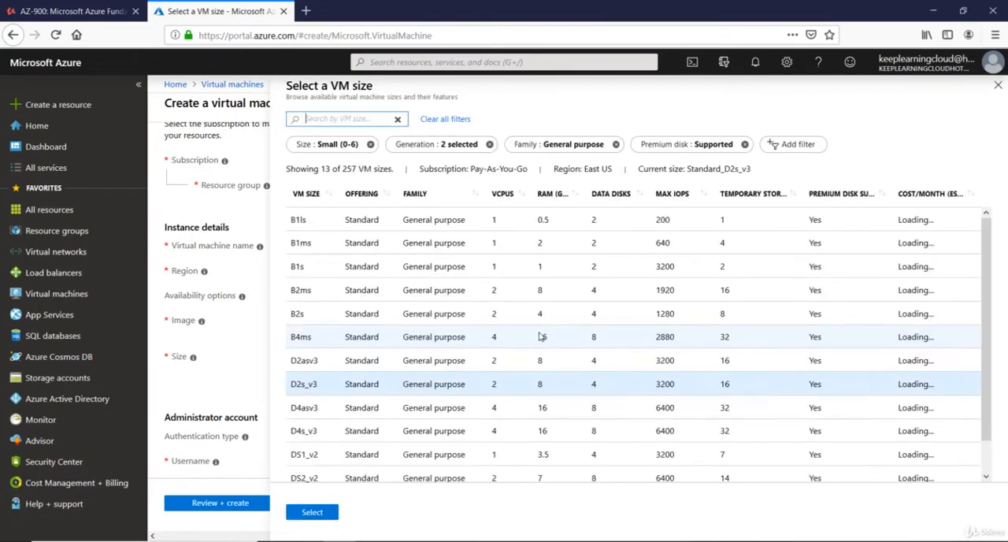
{"action": "left_click", "coordinate": [662, 241]}
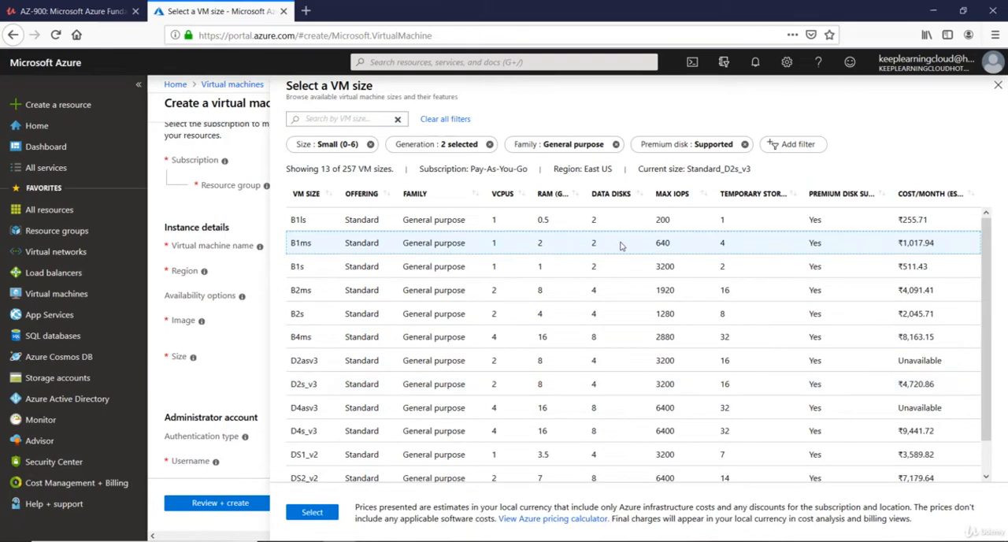
{"action": "left_click", "coordinate": [315, 516]}
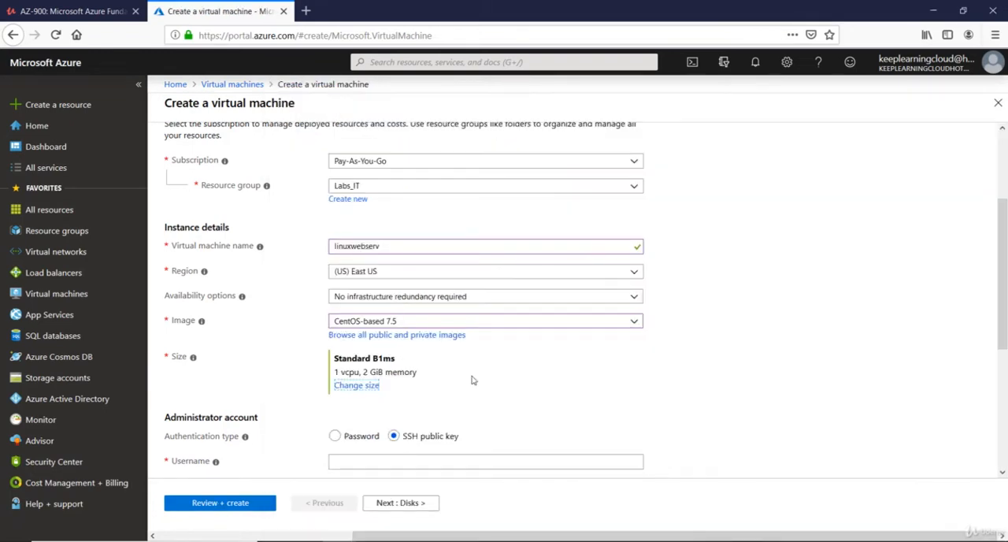
Step: Compare the administrator account fields for password and SSH public key authentication, ending with SSH public key selected
{"action": "scroll", "coordinate": [472, 381], "scroll_direction": "down", "scroll_amount": 3}
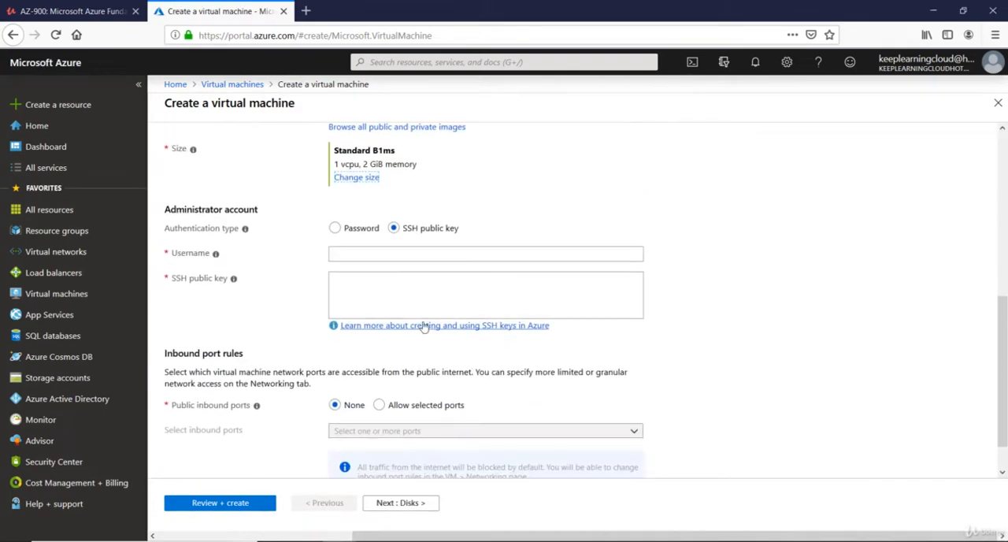
{"action": "left_click", "coordinate": [340, 230]}
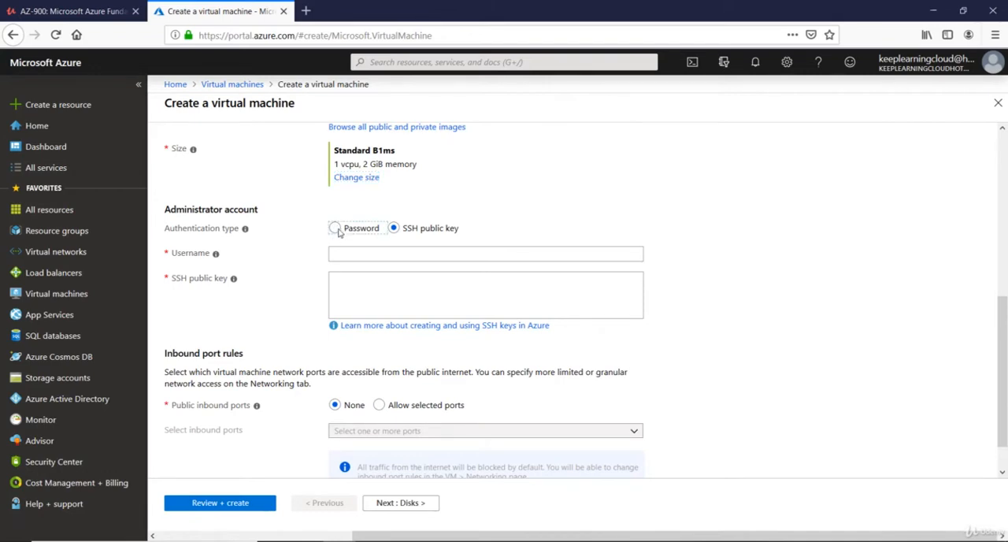
{"action": "left_click", "coordinate": [394, 230]}
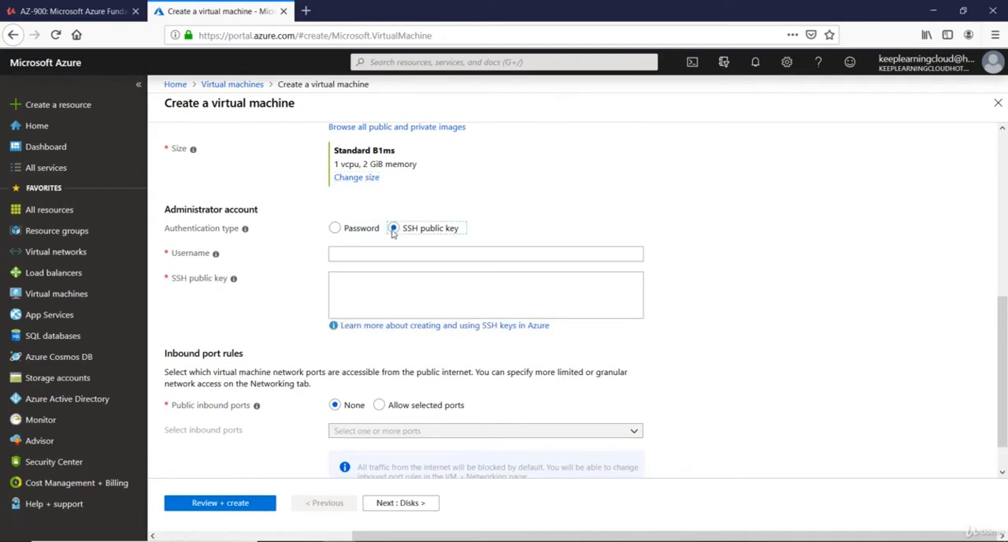
{"action": "left_click", "coordinate": [337, 230]}
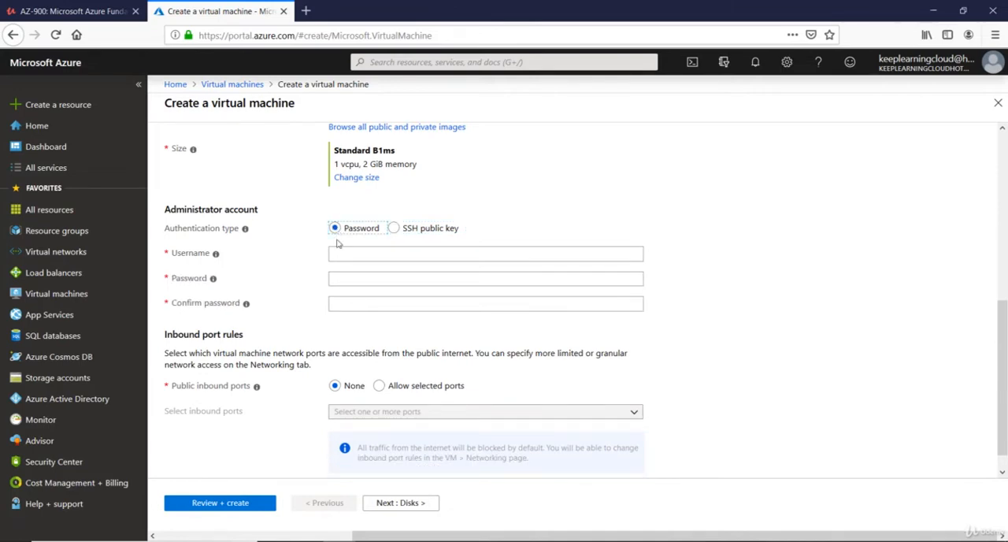
{"action": "left_click", "coordinate": [357, 252]}
{"action": "left_click", "coordinate": [347, 278]}
{"action": "left_click", "coordinate": [345, 300]}
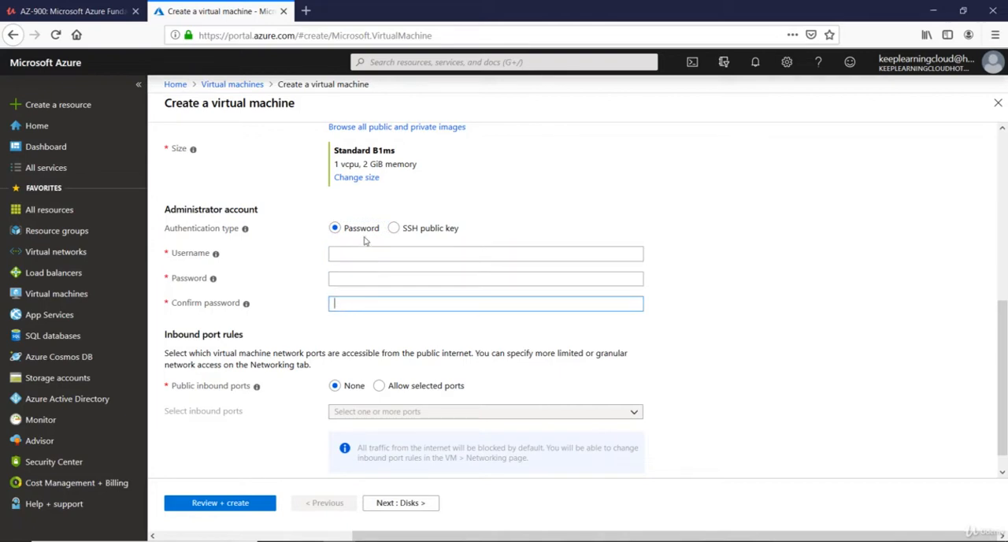
{"action": "left_click", "coordinate": [393, 229]}
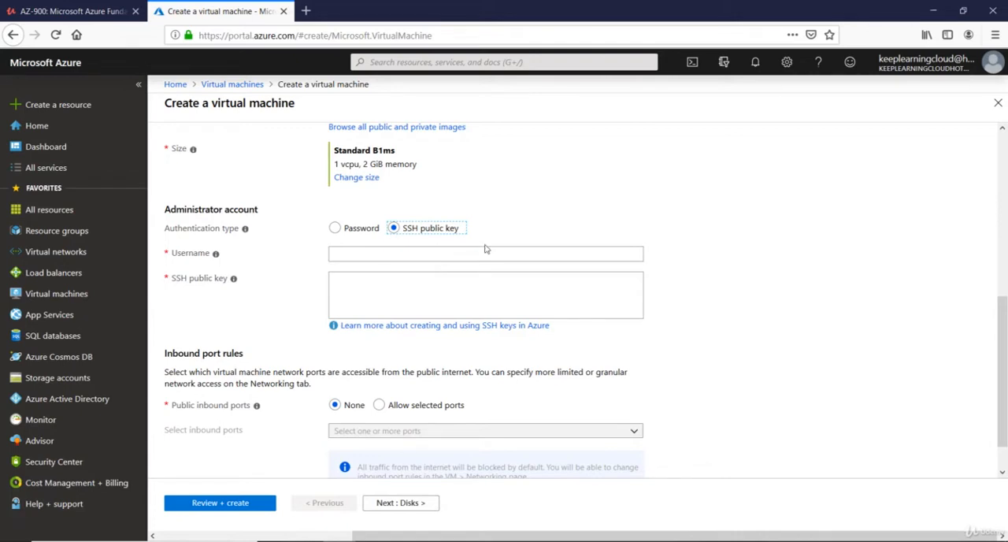
{"action": "left_click", "coordinate": [177, 287]}
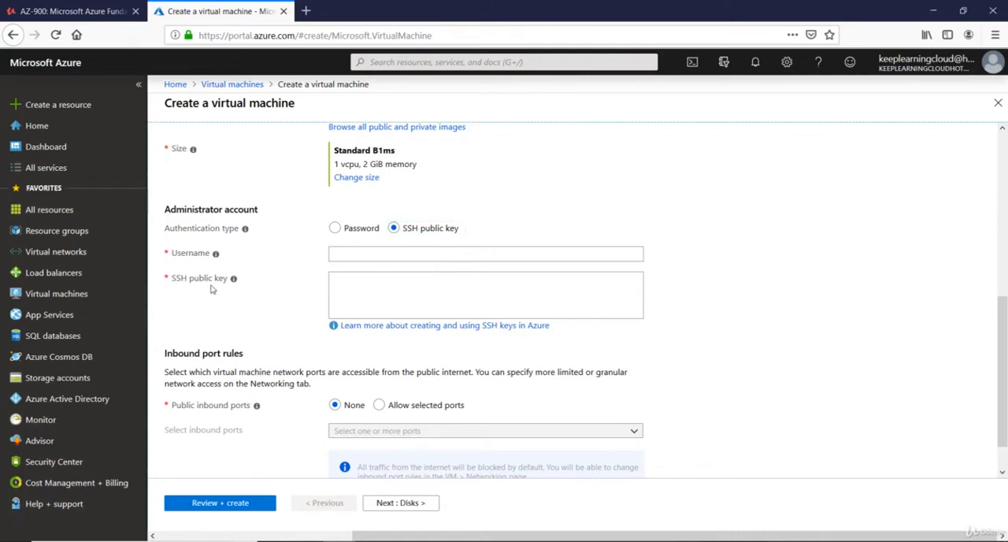
Step: Switch to PuTTY Key Generator, move its window clear of the account fields and generate a 2048-bit RSA key pair
{"action": "left_click", "coordinate": [569, 541]}
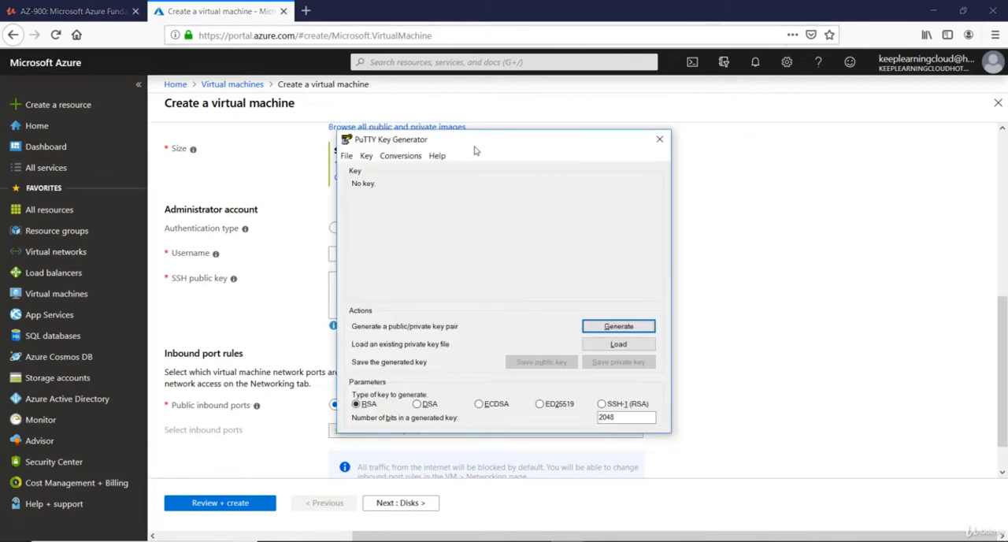
{"action": "left_click_drag", "start_coordinate": [487, 140], "coordinate": [669, 139]}
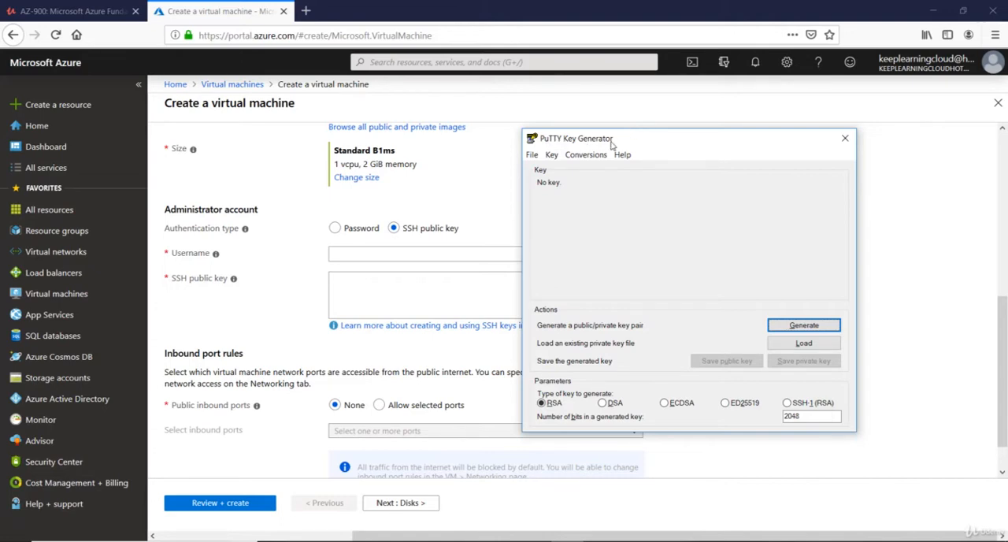
{"action": "left_click_drag", "start_coordinate": [673, 139], "coordinate": [725, 132]}
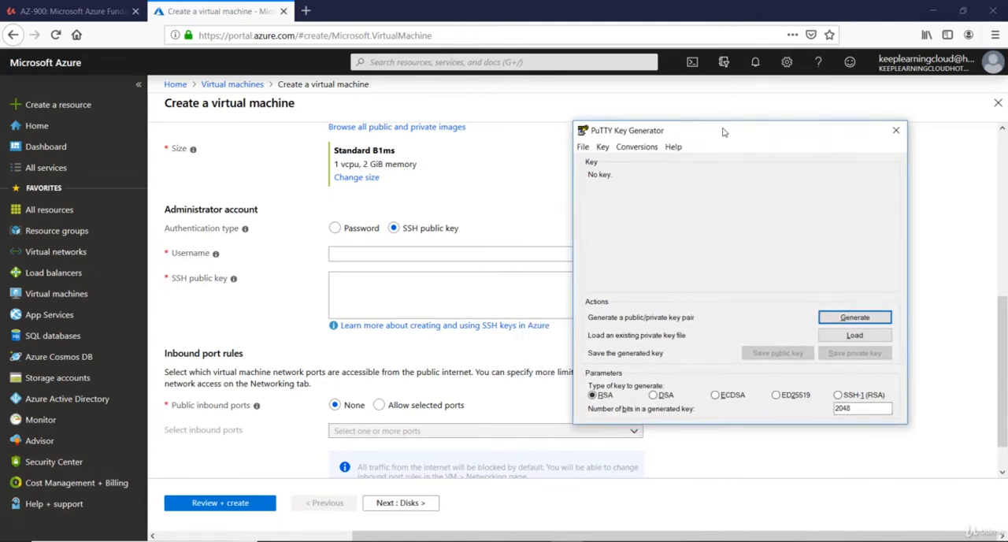
{"action": "left_click", "coordinate": [865, 318]}
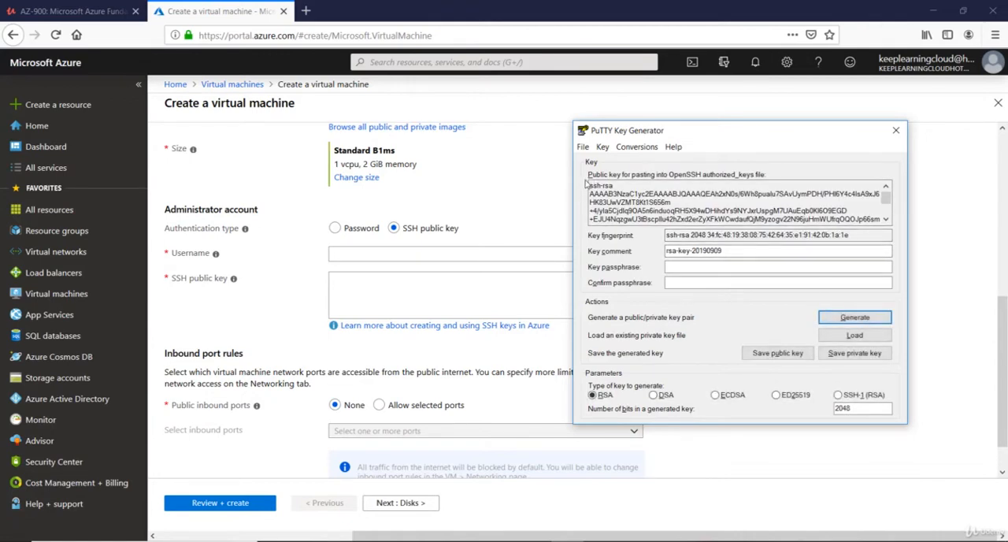
Step: Copy the entire generated public key into the SSH public key field of the Azure virtual machine form
{"action": "left_click_drag", "start_coordinate": [588, 185], "coordinate": [607, 239]}
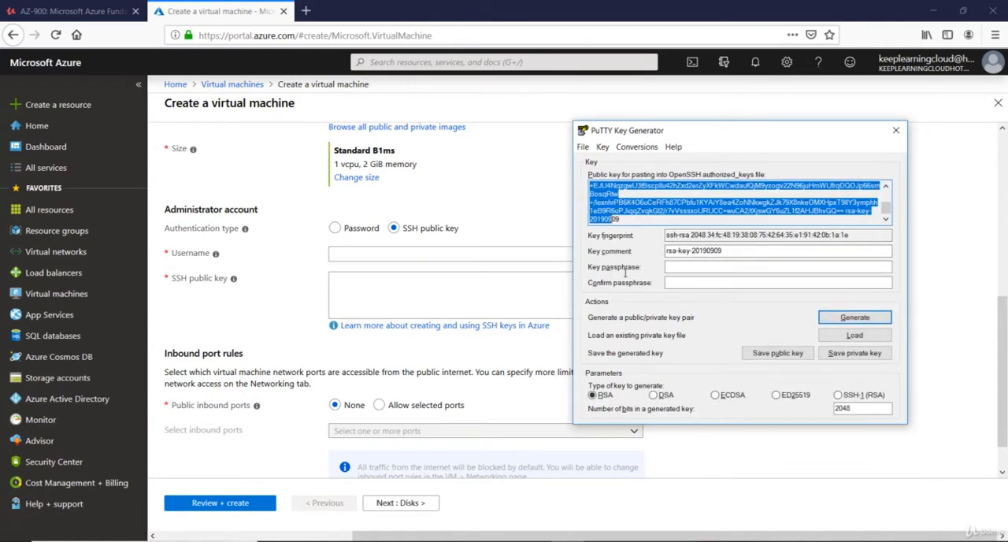
{"action": "left_click", "coordinate": [648, 214]}
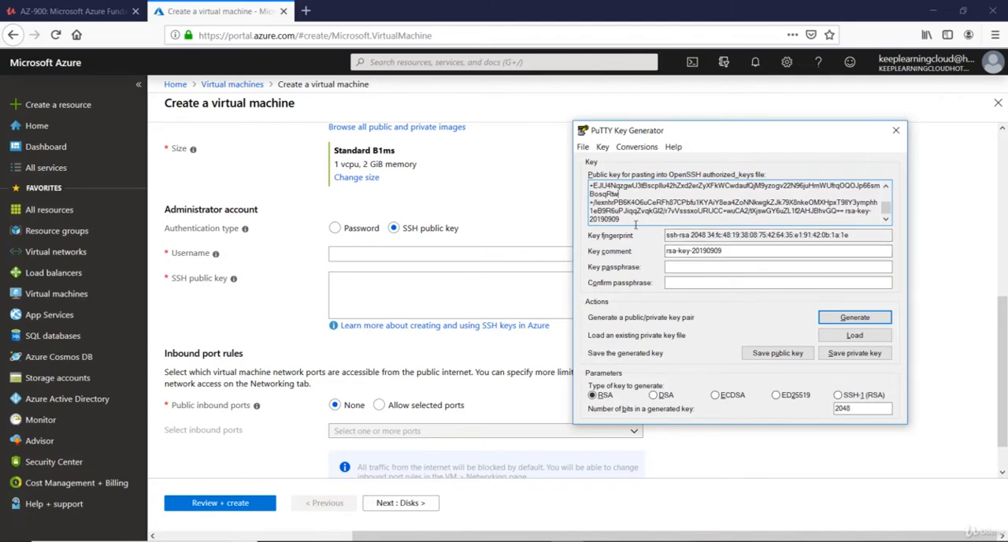
{"action": "left_click_drag", "start_coordinate": [636, 225], "coordinate": [533, 131]}
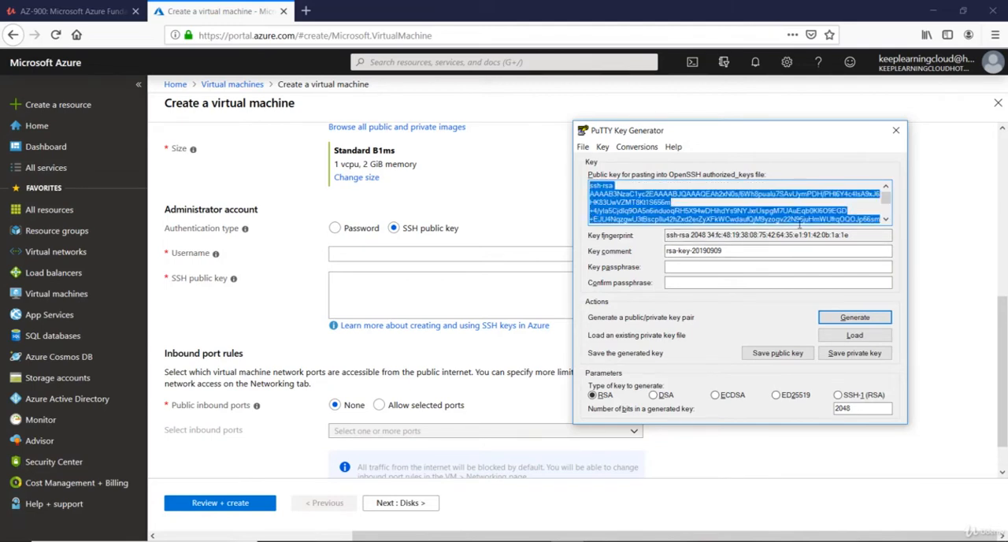
{"action": "left_click", "coordinate": [493, 294]}
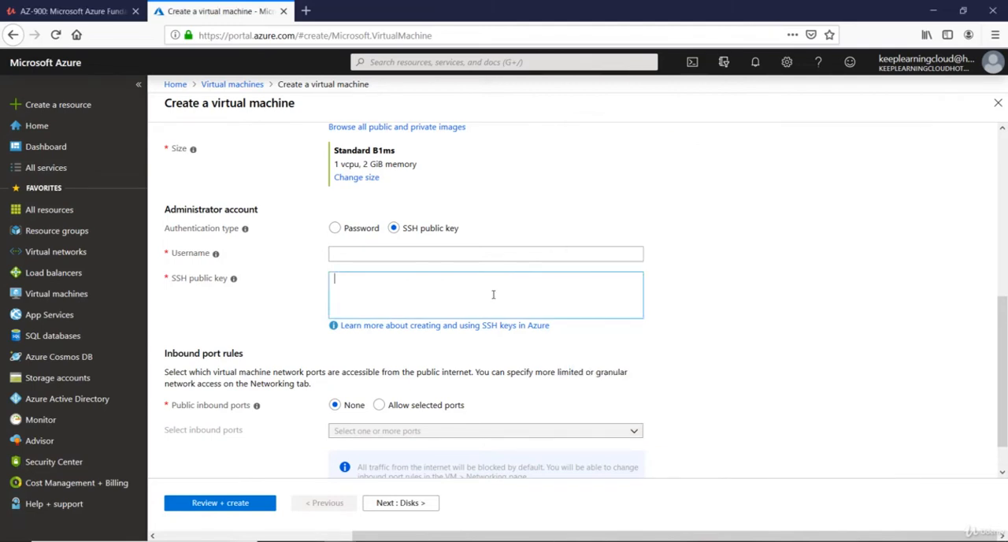
{"action": "key", "text": "ctrl+v"}
Step: Set the administrator account's username to rootadmin
{"action": "left_click", "coordinate": [448, 254]}
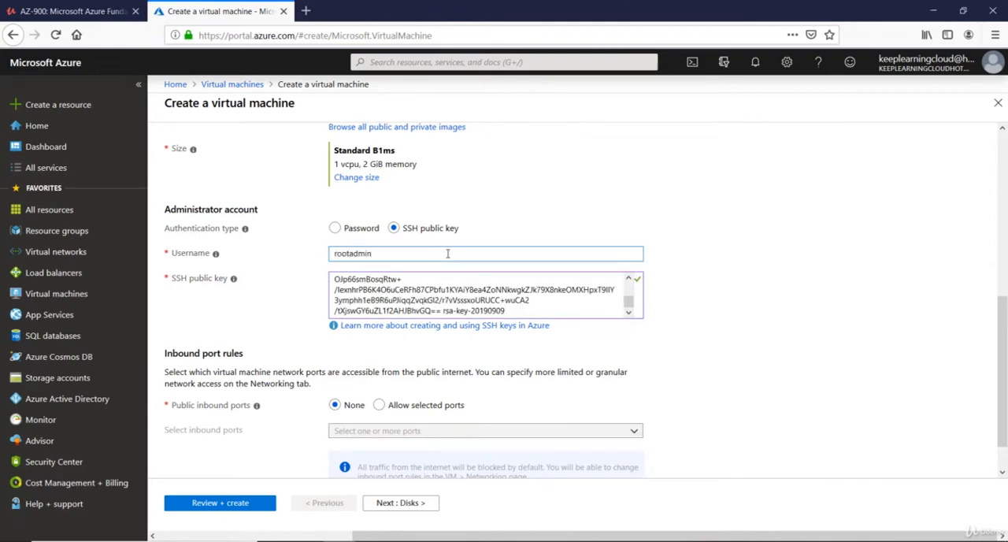
{"action": "key", "text": "Tab"}
{"action": "key", "text": "Tab"}
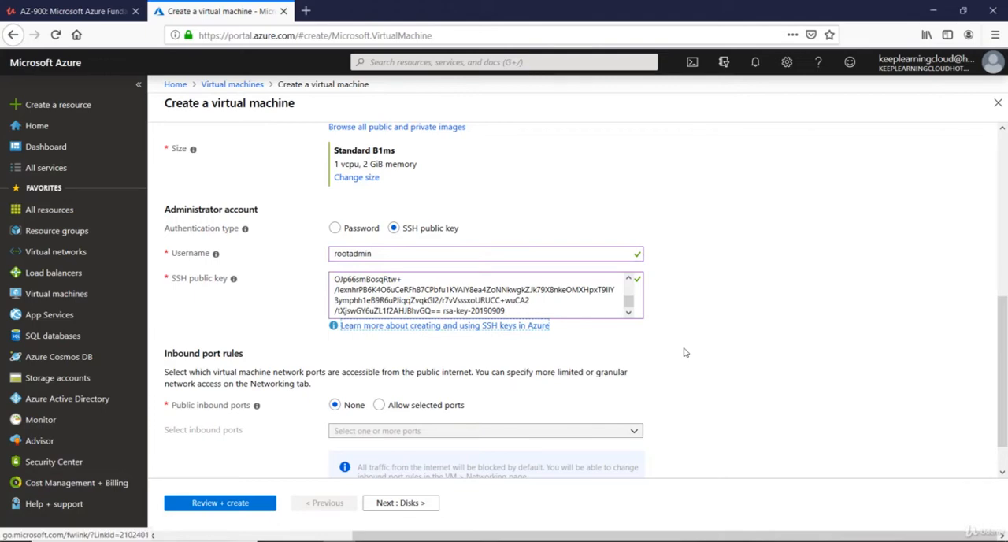
{"action": "scroll", "coordinate": [581, 307], "scroll_direction": "down", "scroll_amount": 1}
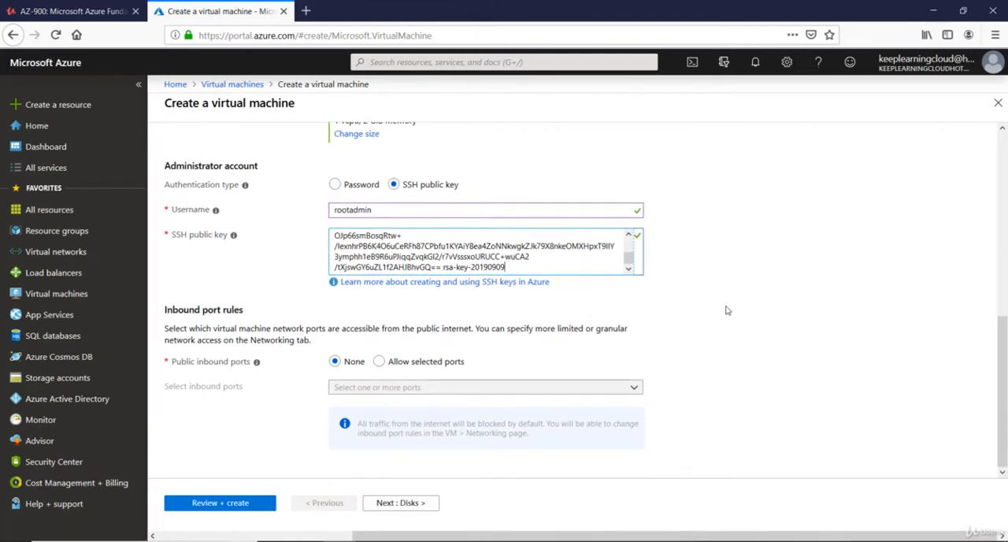
Step: Switch to PuTTY Key Generator and save the private key without a passphrase in the Desktop folder ARM Templates
{"action": "key", "text": "alt+Tab"}
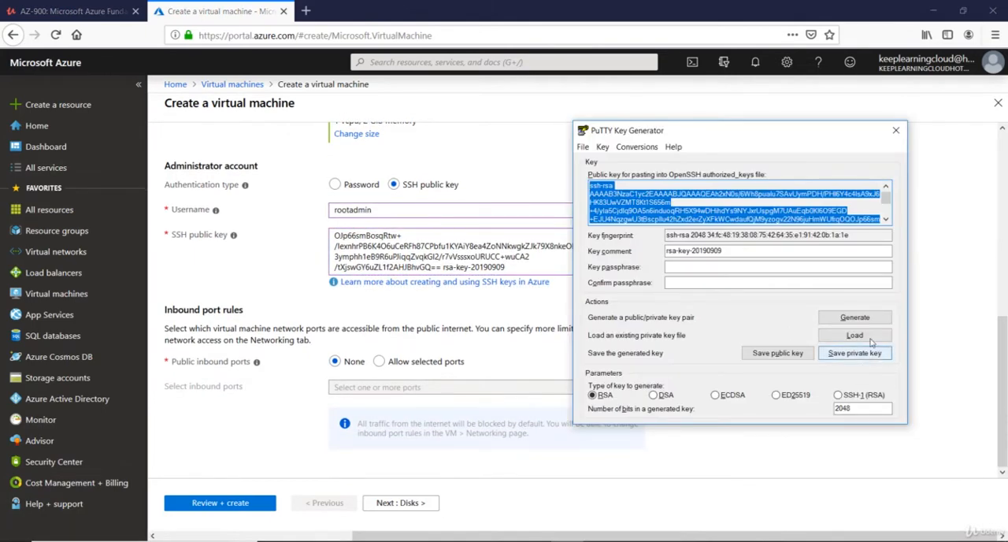
{"action": "left_click", "coordinate": [627, 194]}
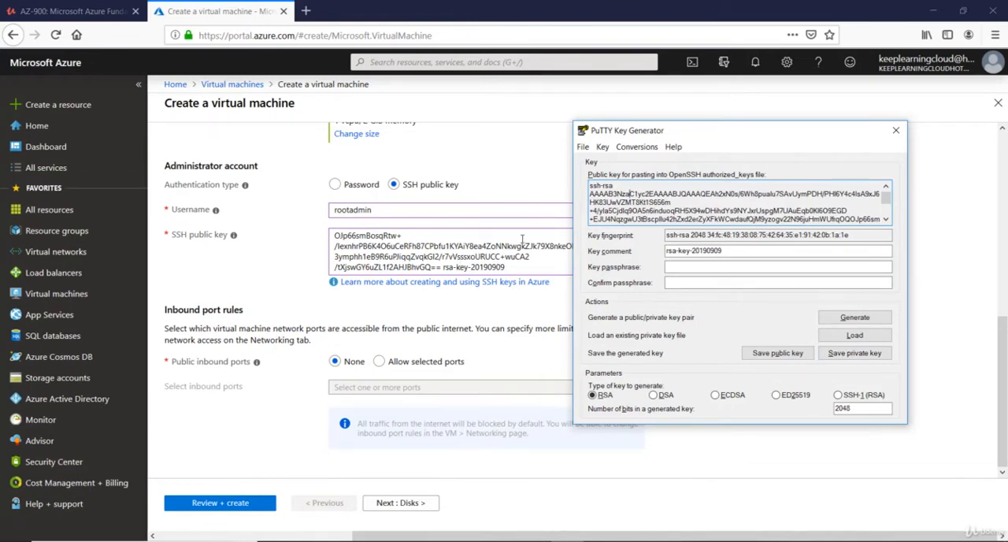
{"action": "left_click", "coordinate": [880, 356]}
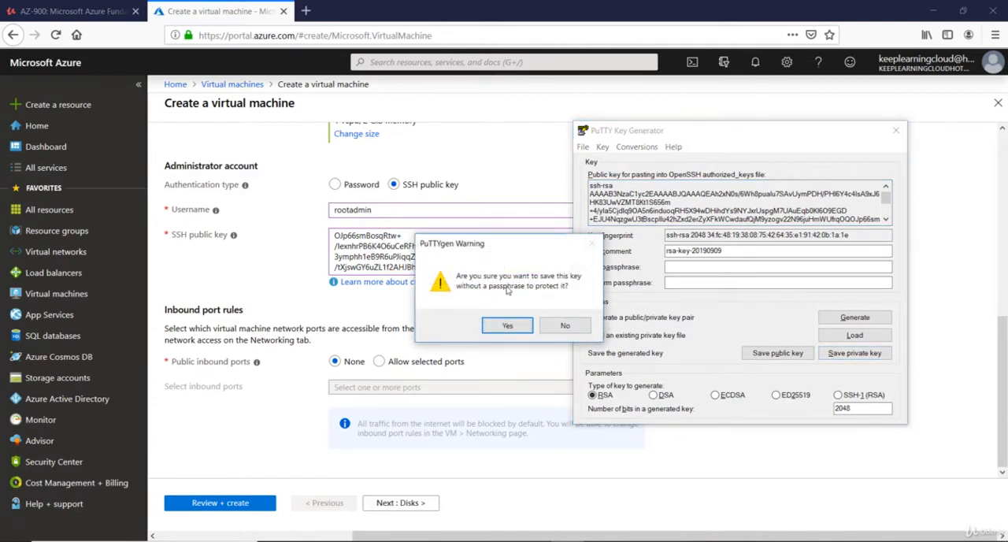
{"action": "left_click", "coordinate": [508, 326]}
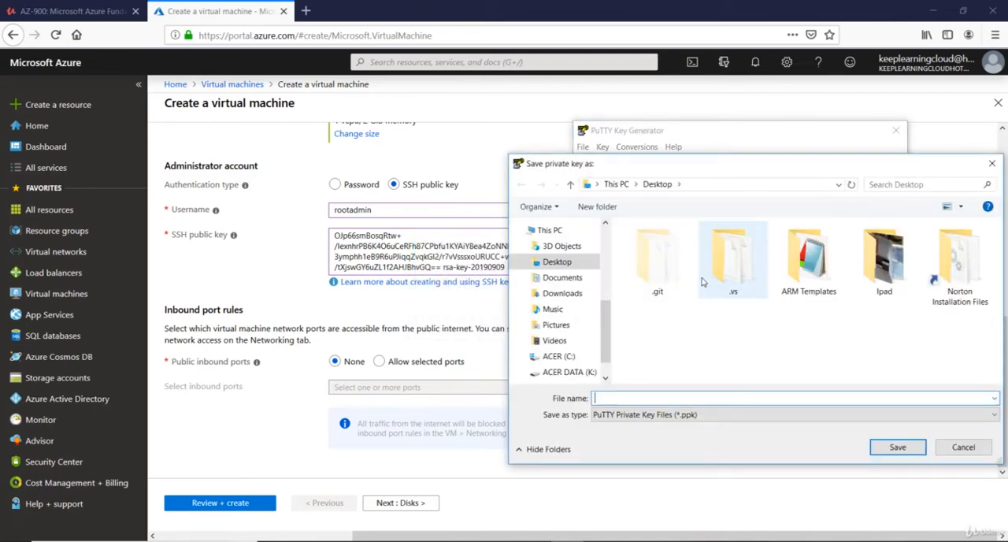
{"action": "double_click", "coordinate": [809, 266]}
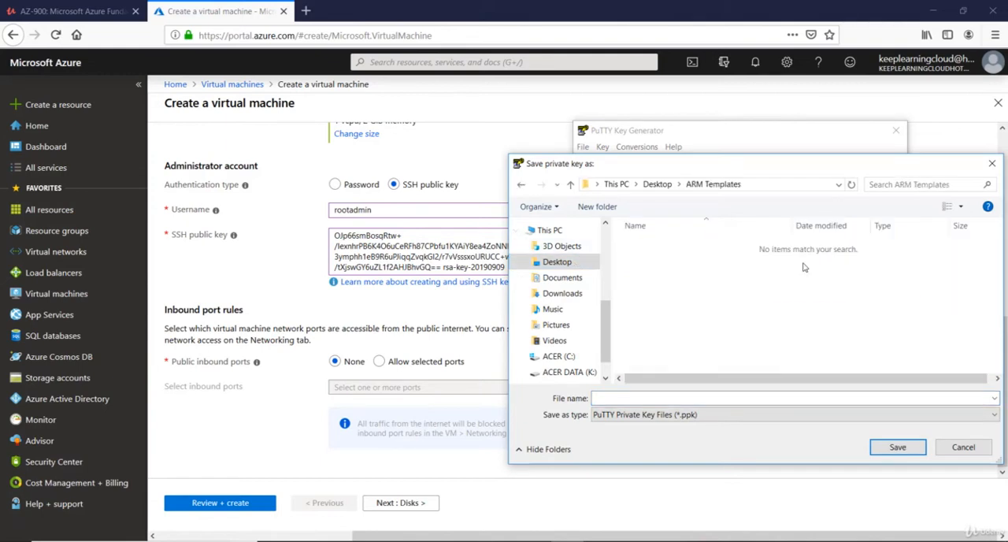
{"action": "left_click", "coordinate": [676, 399]}
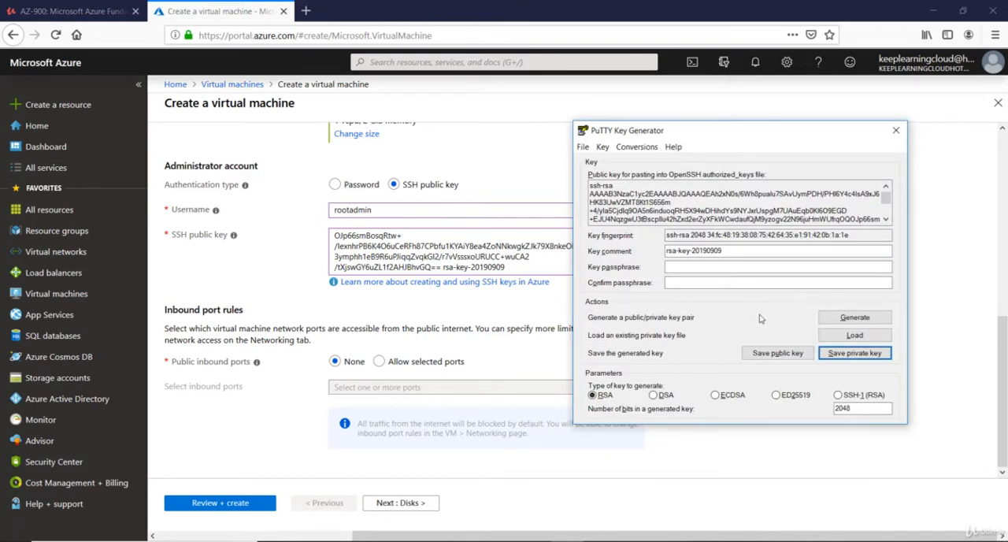
Step: Return to the Azure form, allow SSH (22) as the only public inbound port and continue to the disk settings
{"action": "left_click", "coordinate": [430, 302]}
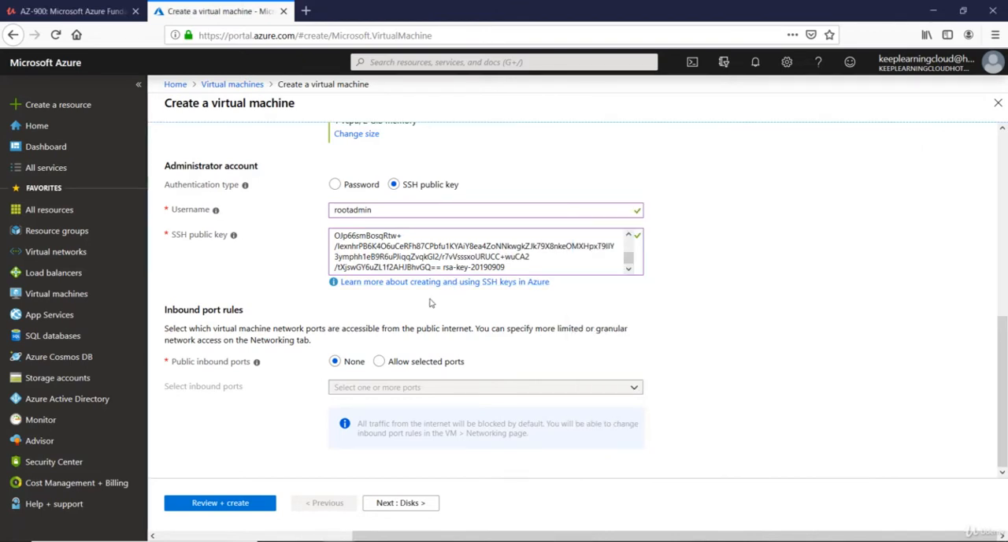
{"action": "left_click", "coordinate": [379, 362]}
{"action": "left_click", "coordinate": [391, 455]}
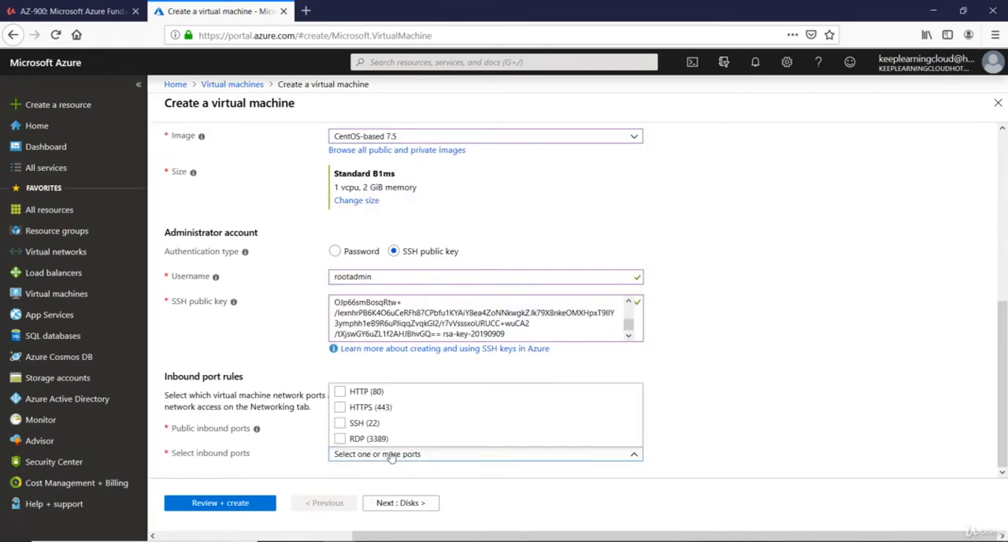
{"action": "left_click", "coordinate": [340, 423]}
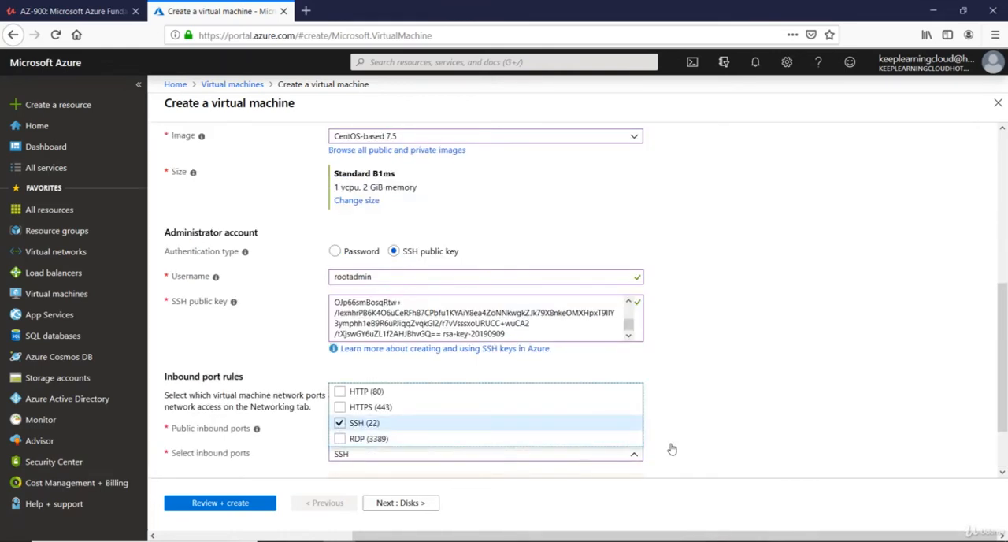
{"action": "left_click", "coordinate": [720, 401]}
{"action": "scroll", "coordinate": [394, 452], "scroll_direction": "down", "scroll_amount": 2}
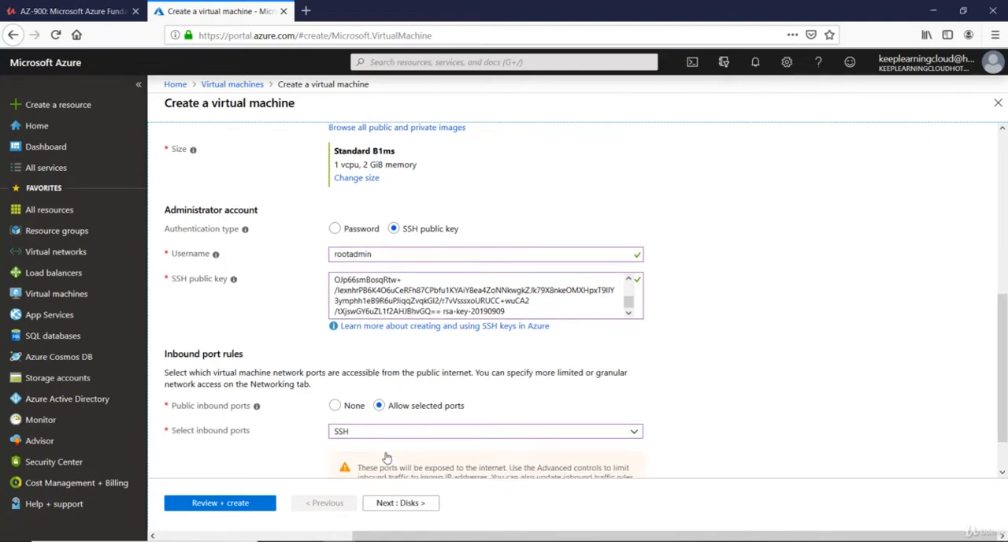
{"action": "left_click", "coordinate": [398, 383]}
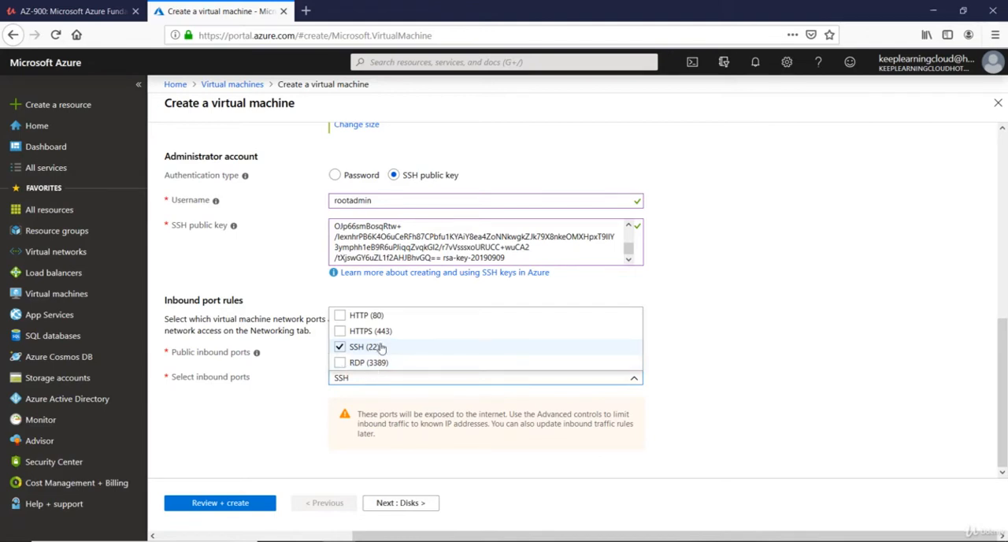
{"action": "left_click", "coordinate": [319, 411]}
{"action": "left_click", "coordinate": [402, 505]}
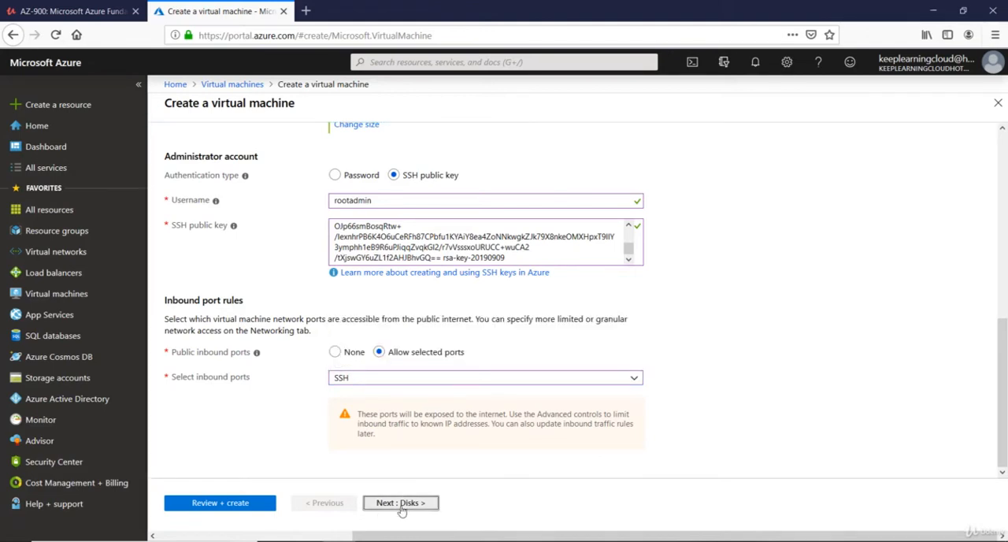
Step: Set the OS disk type to Standard HDD and continue to the networking settings
{"action": "left_click", "coordinate": [437, 229]}
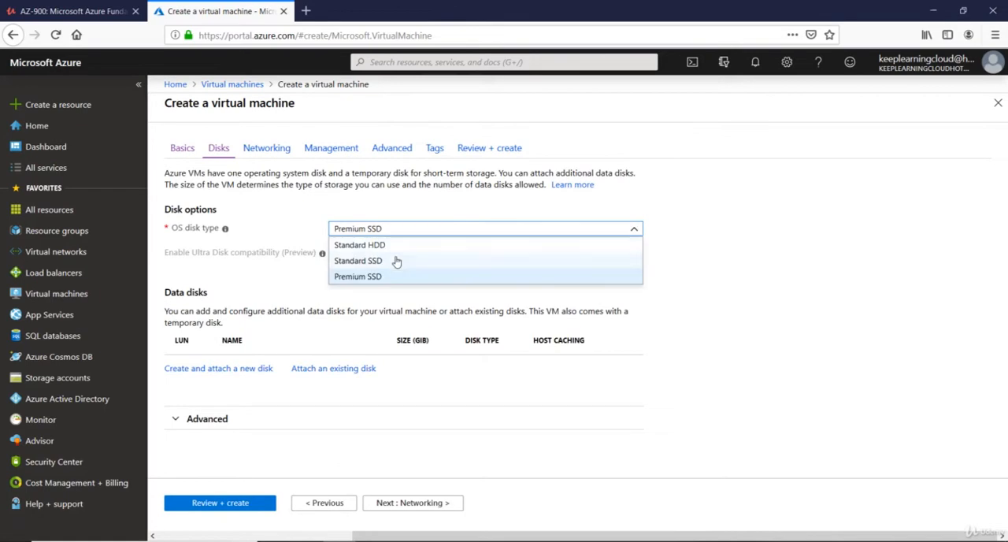
{"action": "left_click", "coordinate": [383, 246]}
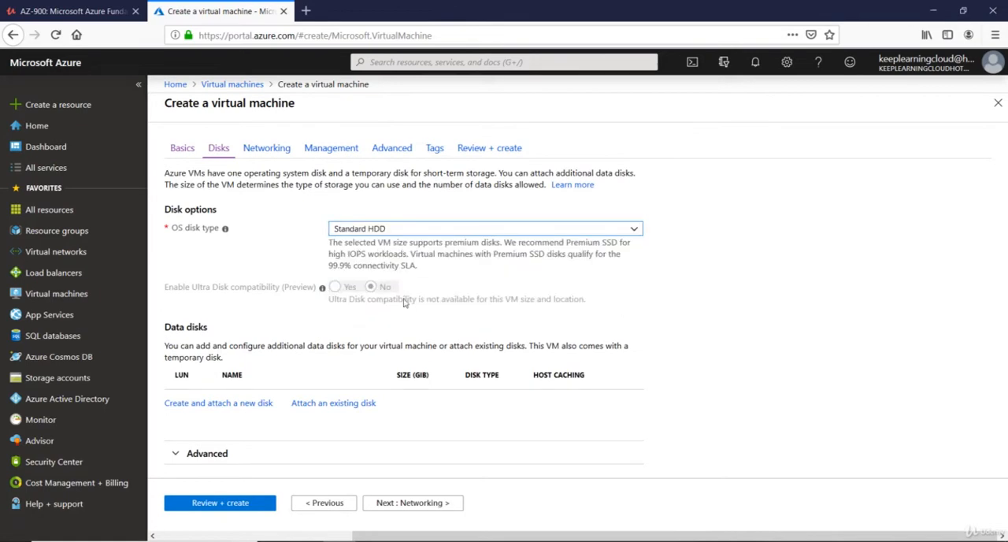
{"action": "left_click", "coordinate": [430, 507]}
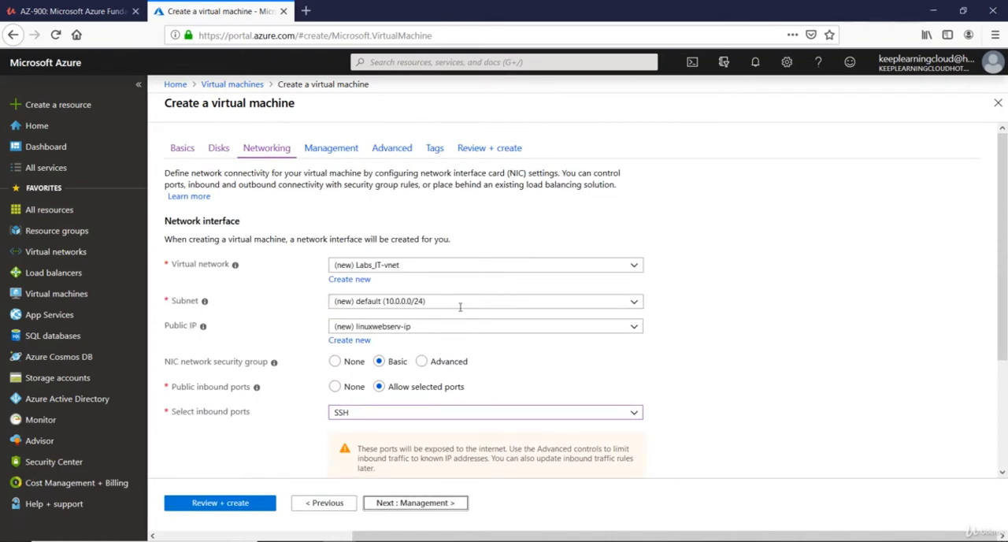
Step: Keep the default networking, management, advanced and tag settings, and create the virtual machine from the final review
{"action": "scroll", "coordinate": [460, 306], "scroll_direction": "down", "scroll_amount": 3}
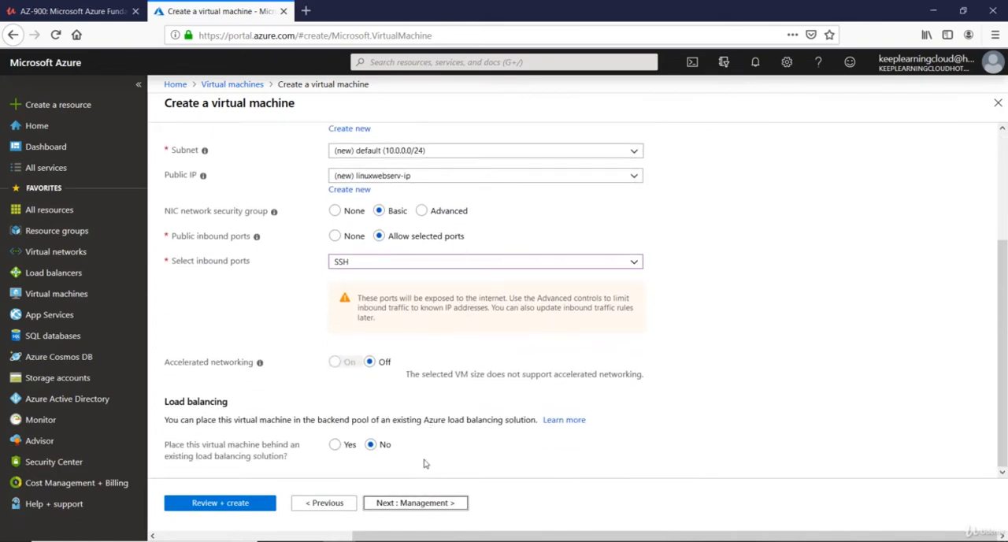
{"action": "left_click", "coordinate": [428, 501]}
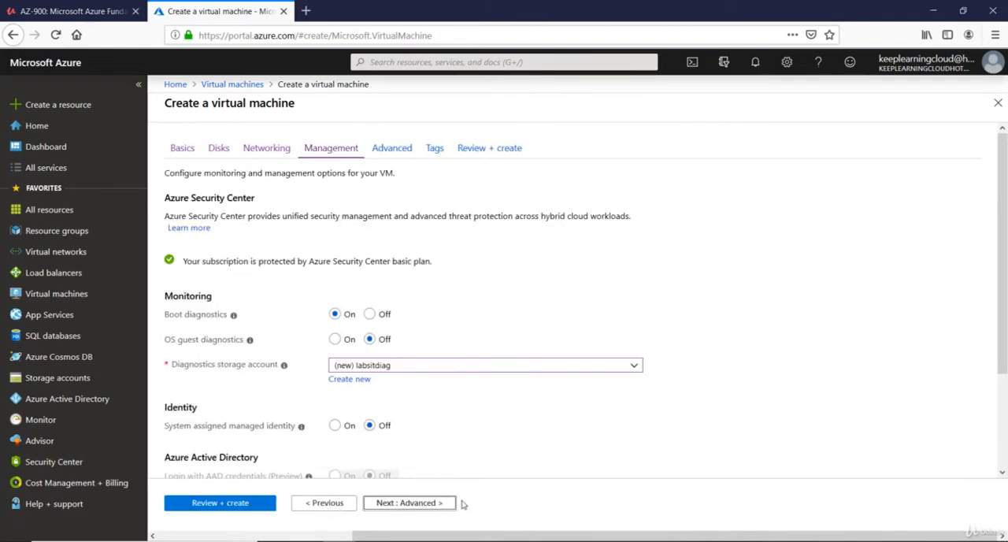
{"action": "left_click", "coordinate": [420, 507]}
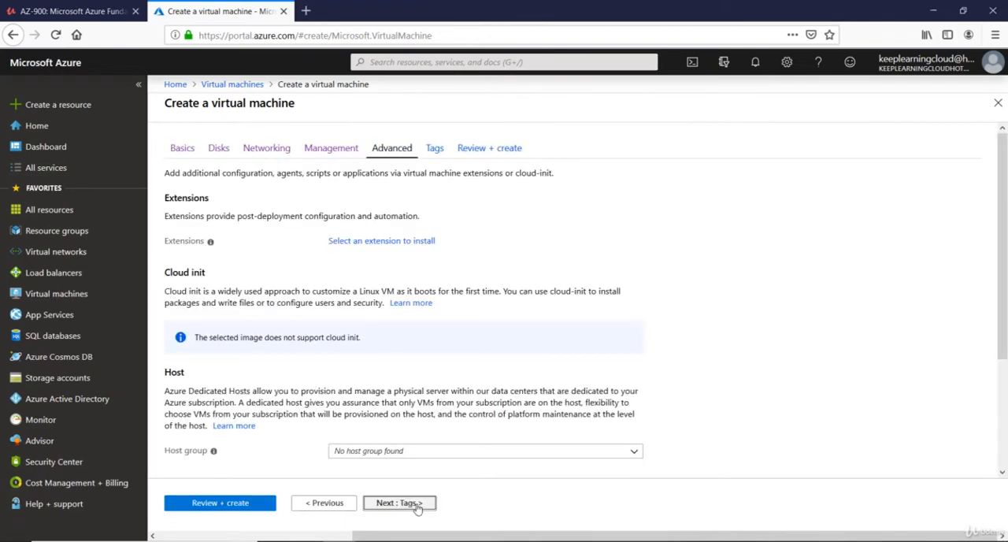
{"action": "left_click", "coordinate": [417, 505]}
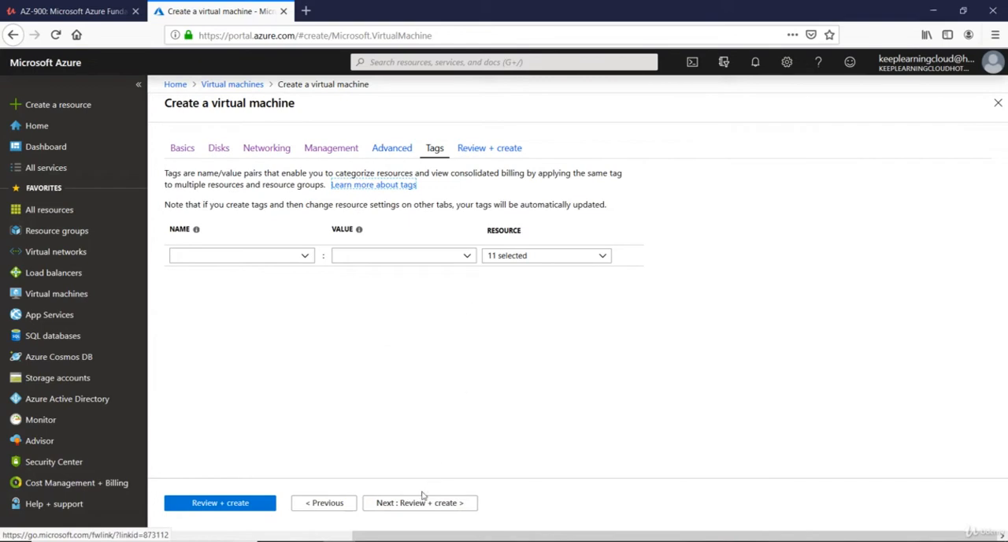
{"action": "left_click", "coordinate": [419, 504]}
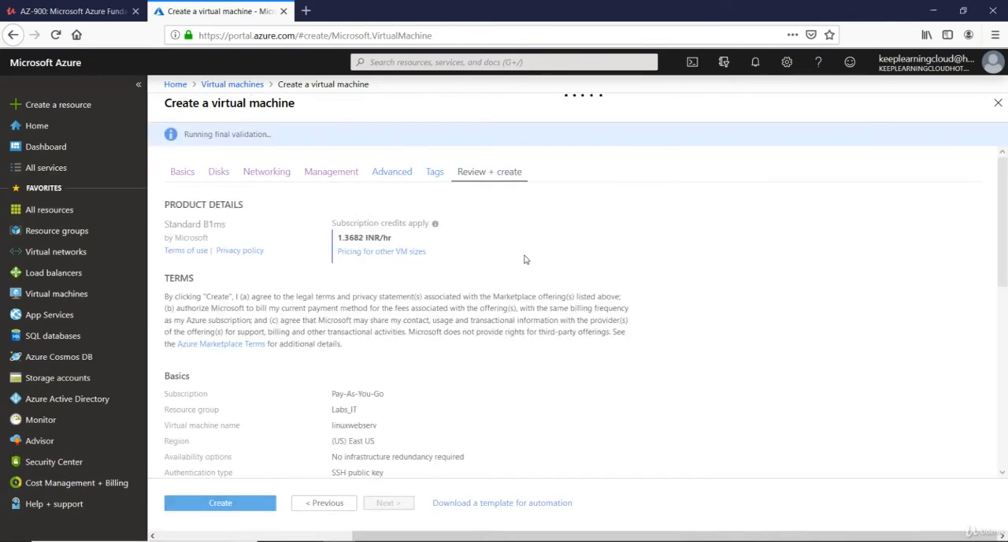
{"action": "left_click", "coordinate": [228, 503]}
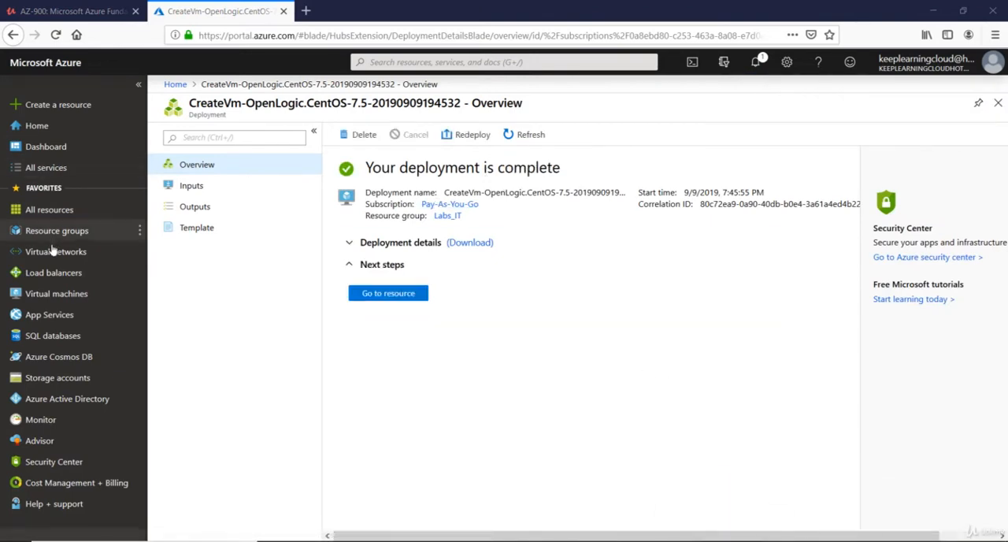
Step: Open the linuxwebserv virtual machine's overview and copy its public IP address
{"action": "left_click", "coordinate": [47, 298]}
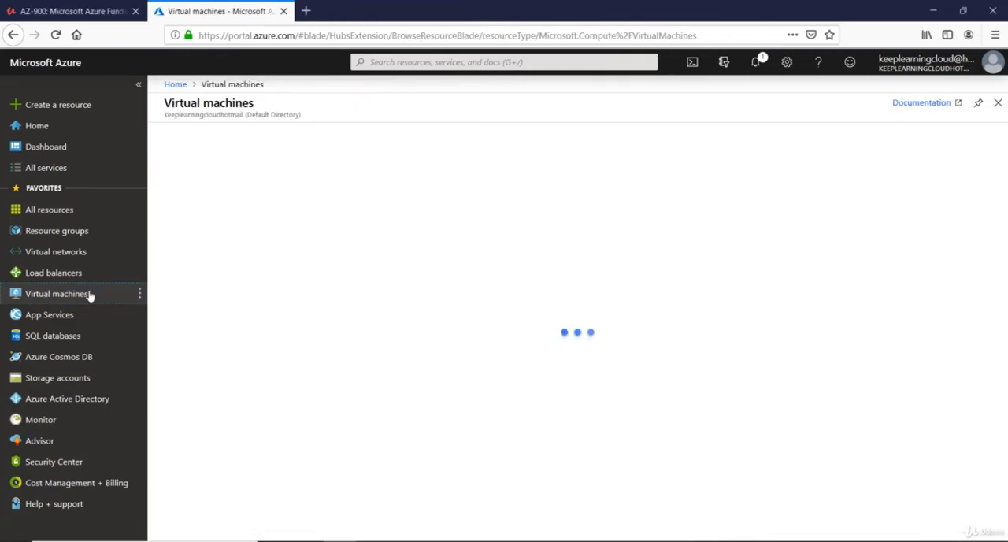
{"action": "left_click", "coordinate": [223, 245]}
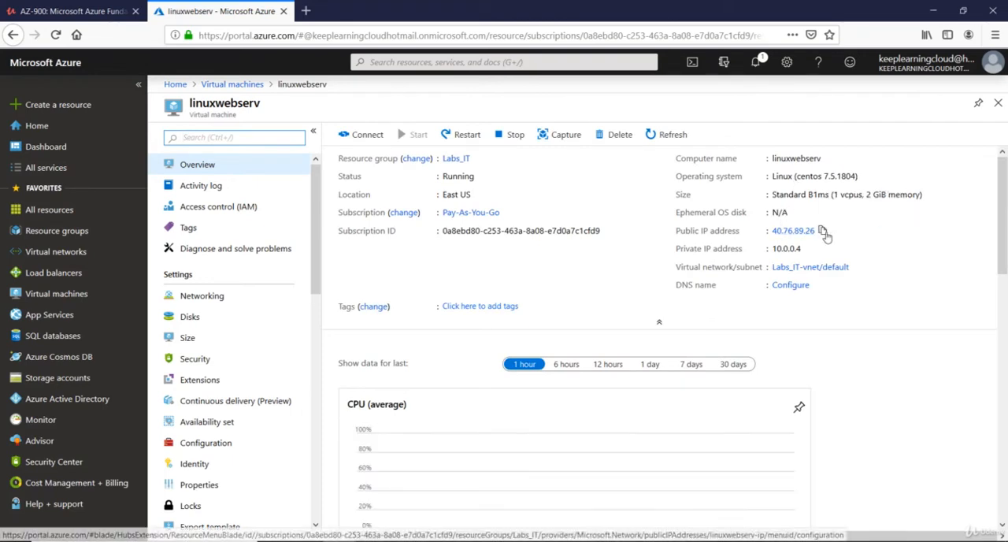
{"action": "left_click", "coordinate": [824, 232]}
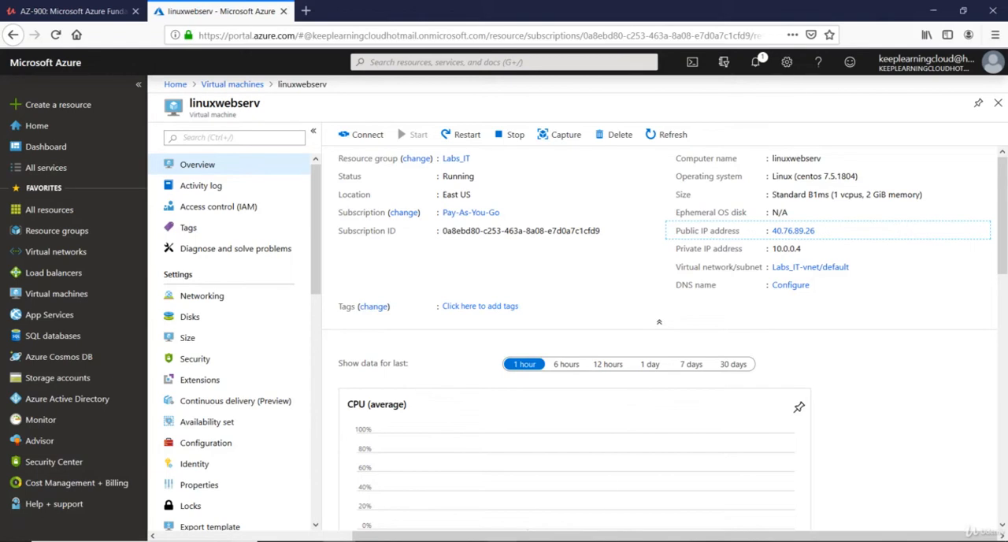
Step: Launch PuTTY and enter the copied public IP address 40.76.89.26 as the host name
{"action": "key", "text": "alt+Tab"}
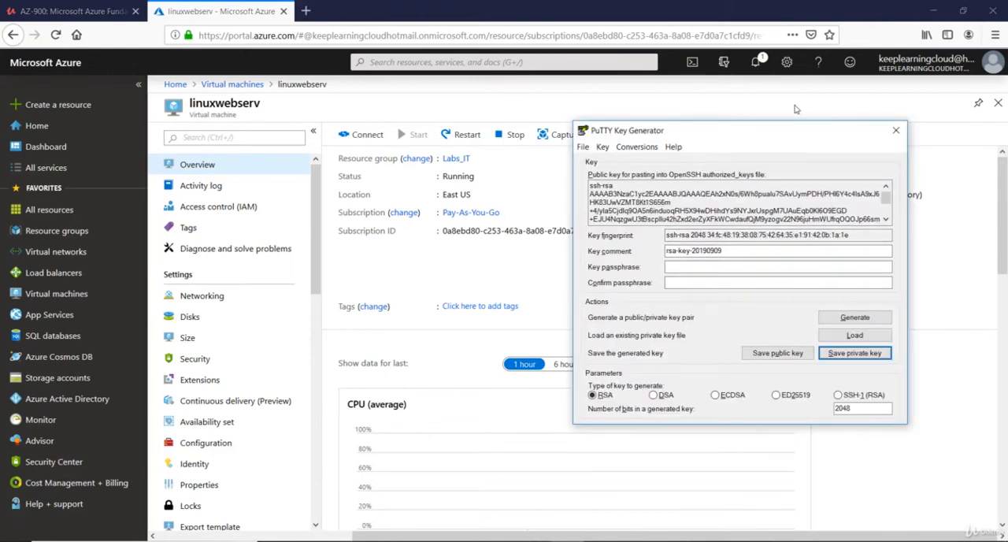
{"action": "left_click", "coordinate": [488, 275]}
{"action": "key", "text": "super"}
{"action": "type", "text": "putty"}
{"action": "key", "text": "Return"}
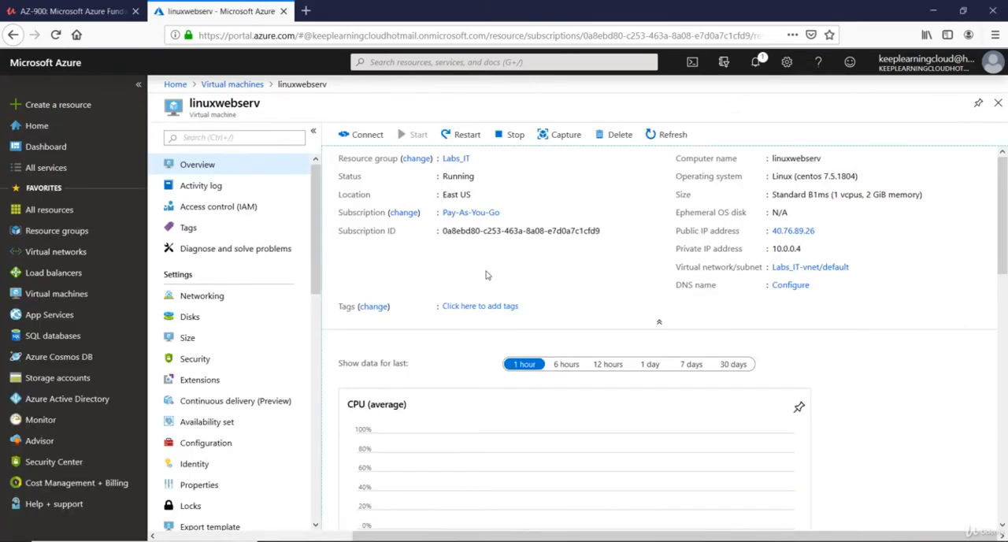
{"action": "key", "text": "ctrl+v"}
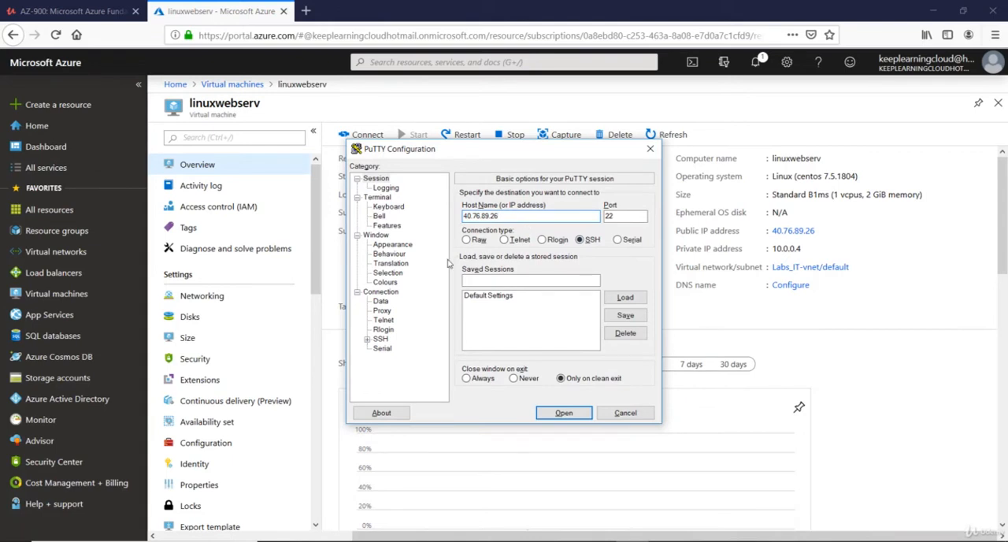
Step: Set Linuxprivatekey.ppk from the Desktop folder ARM Templates as the private key file for PuTTY's SSH authentication
{"action": "left_click", "coordinate": [368, 340]}
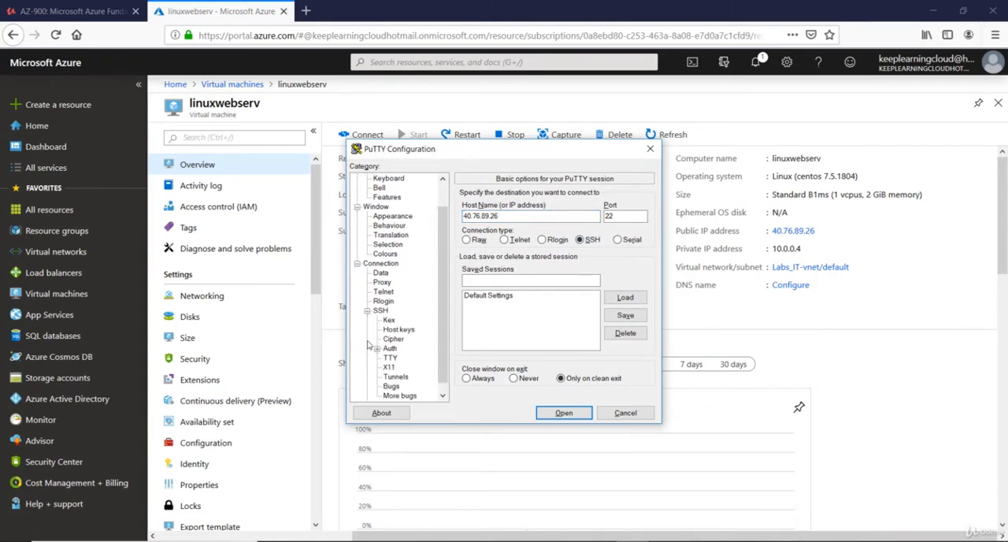
{"action": "left_click", "coordinate": [390, 348]}
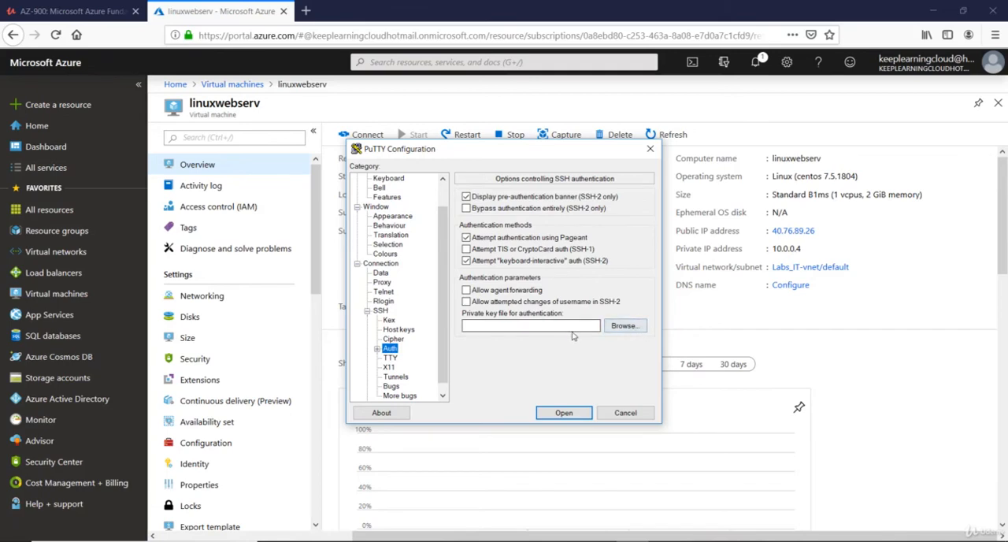
{"action": "left_click", "coordinate": [623, 326]}
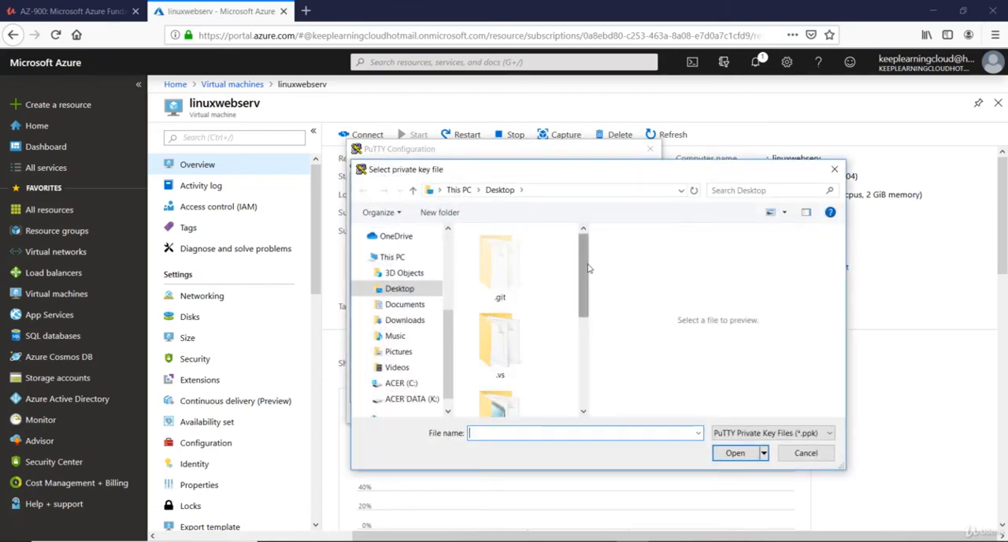
{"action": "left_click_drag", "start_coordinate": [587, 269], "coordinate": [588, 311]}
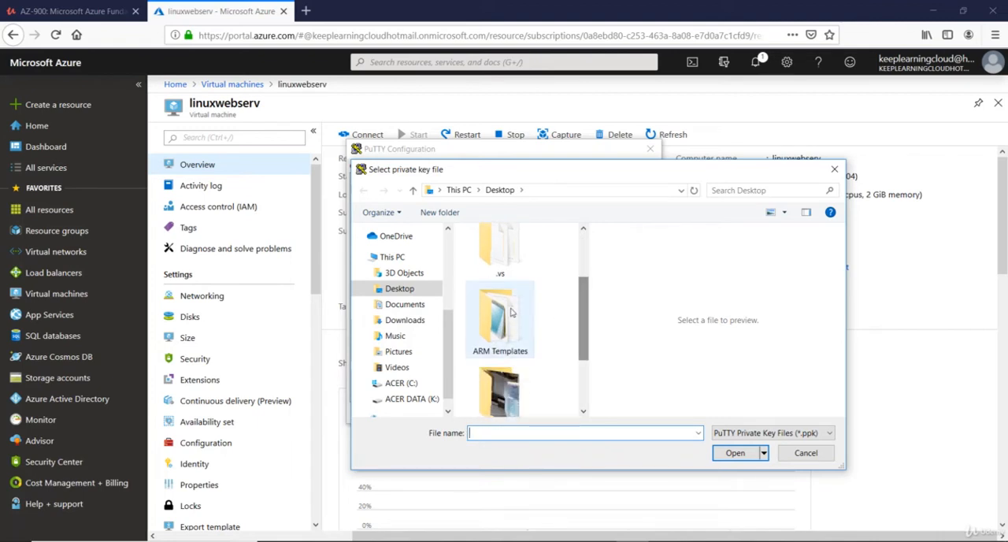
{"action": "double_click", "coordinate": [511, 313]}
{"action": "left_click", "coordinate": [529, 252]}
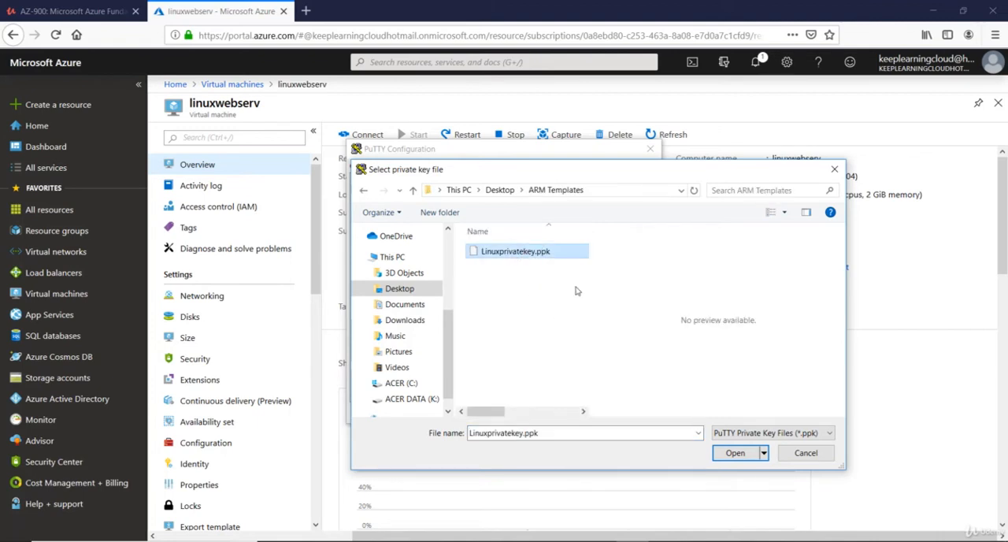
{"action": "left_click", "coordinate": [735, 454]}
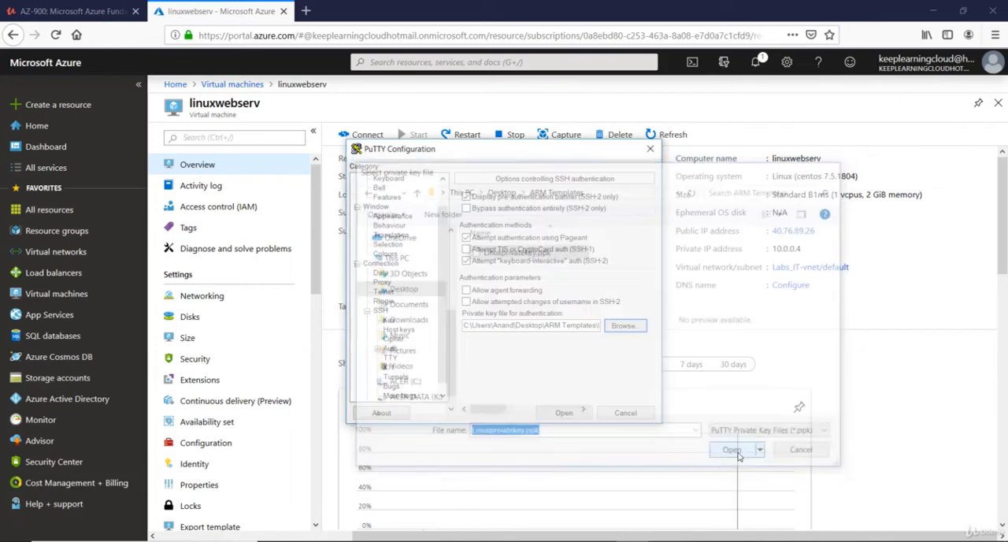
Step: Open the SSH session, trust the server's host key and log in as rootadmin
{"action": "left_click", "coordinate": [561, 413]}
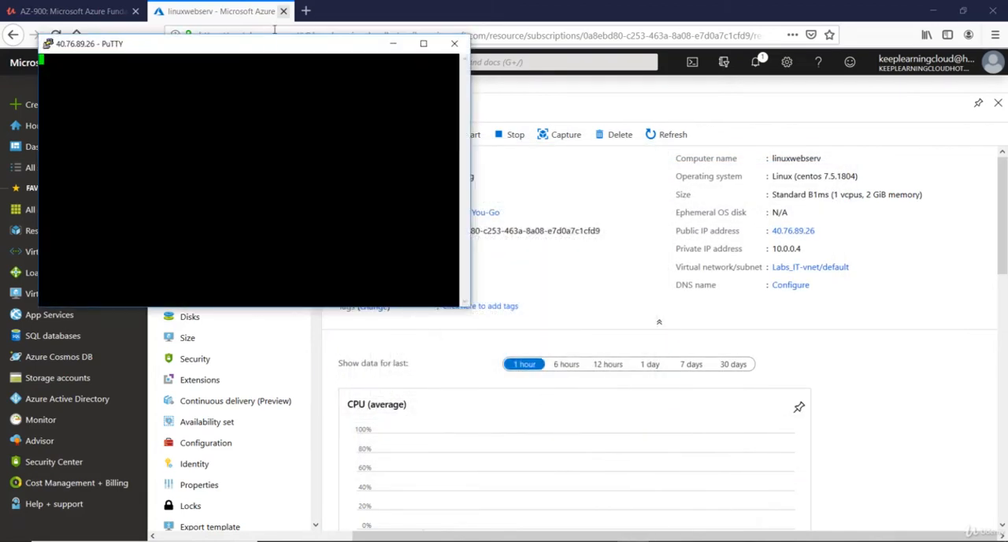
{"action": "left_click_drag", "start_coordinate": [275, 45], "coordinate": [674, 205]}
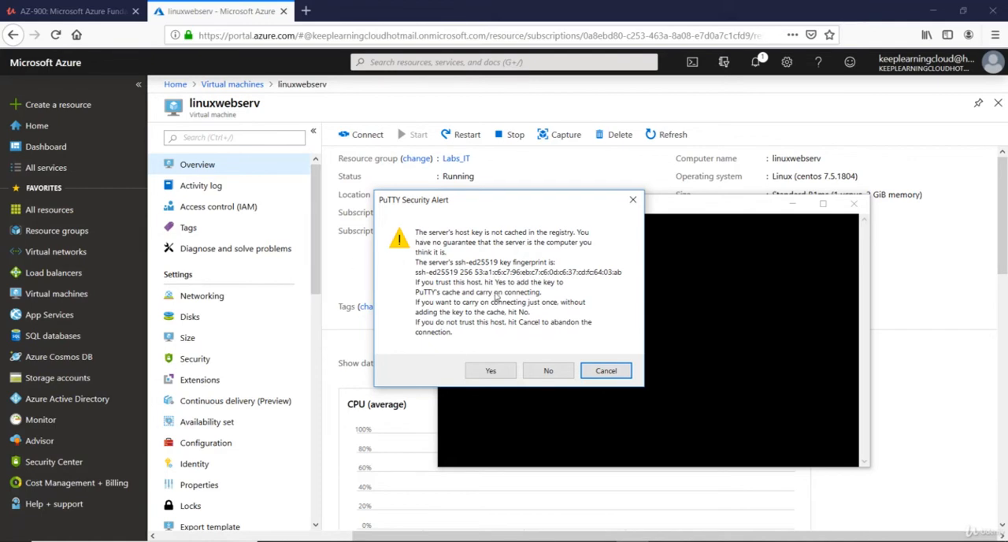
{"action": "left_click", "coordinate": [490, 373]}
{"action": "type", "text": "rootadmin"}
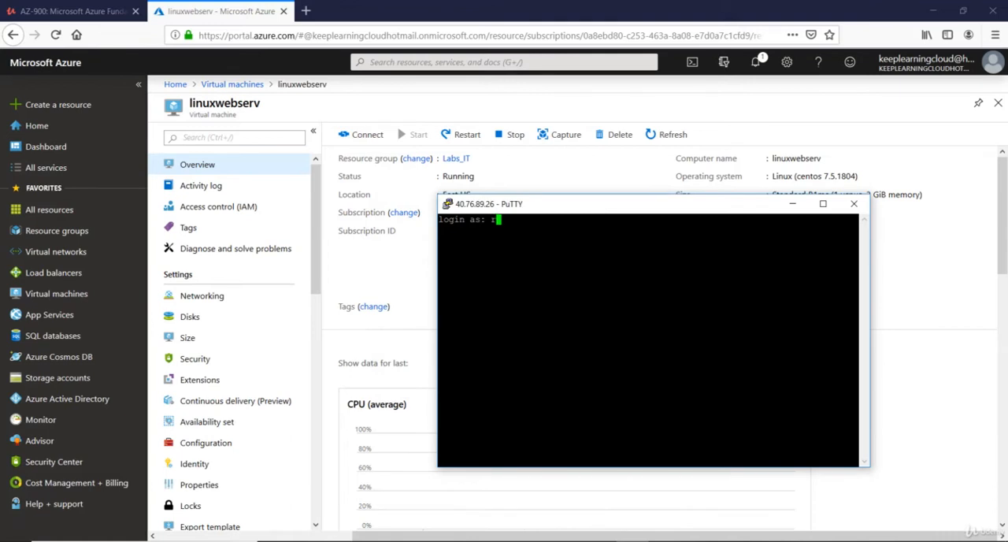
{"action": "key", "text": "Return"}
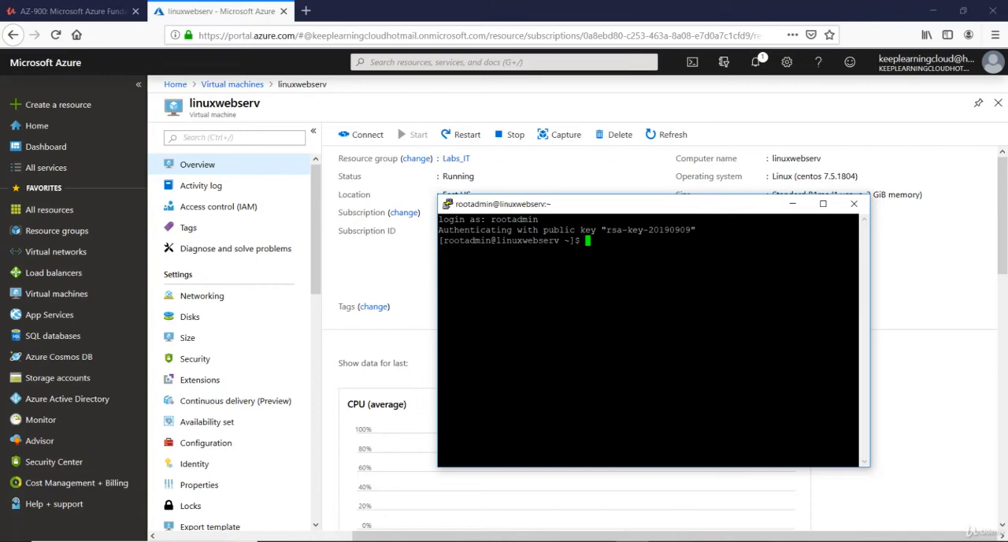
{"action": "left_click_drag", "start_coordinate": [657, 204], "coordinate": [554, 175]}
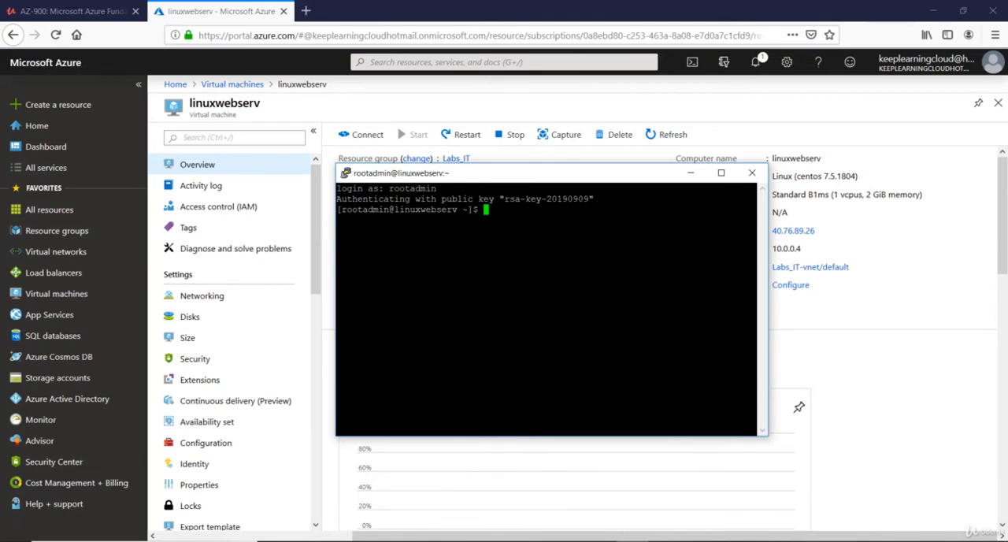
{"action": "left_click_drag", "start_coordinate": [584, 175], "coordinate": [598, 161]}
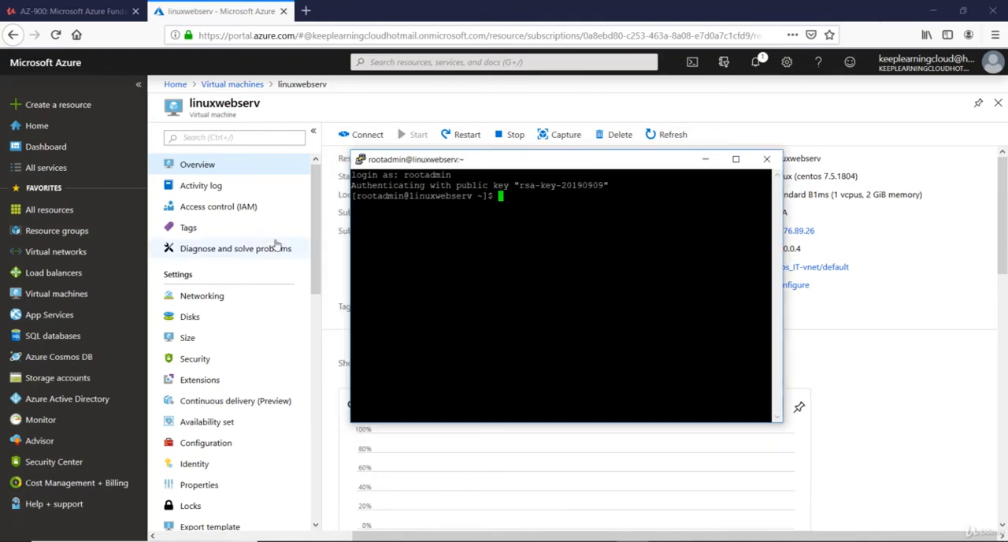
Step: List the home directory's contents with ls and print the working directory with pwd
{"action": "type", "text": "ls"}
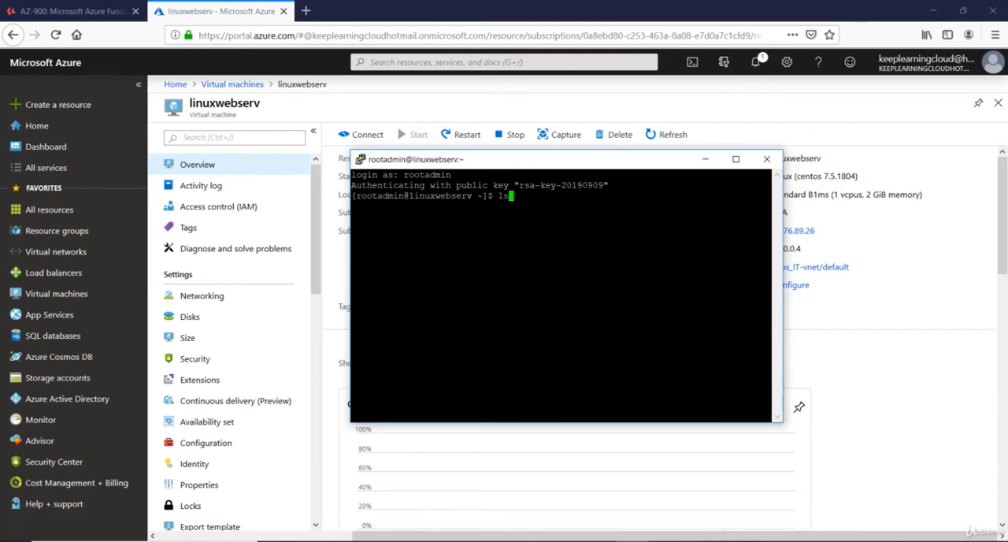
{"action": "key", "text": "Return"}
{"action": "type", "text": "pwd"}
{"action": "key", "text": "Return"}
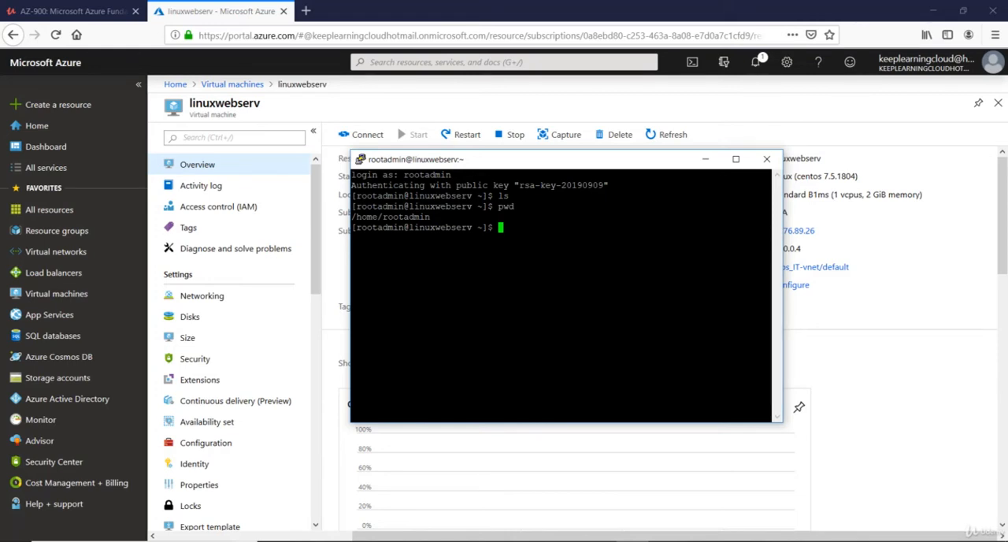
Step: Install the Apache web server with sudo yum install httpd and accept the package installation
{"action": "type", "text": "sudo yum install httpd"}
{"action": "key", "text": "Return"}
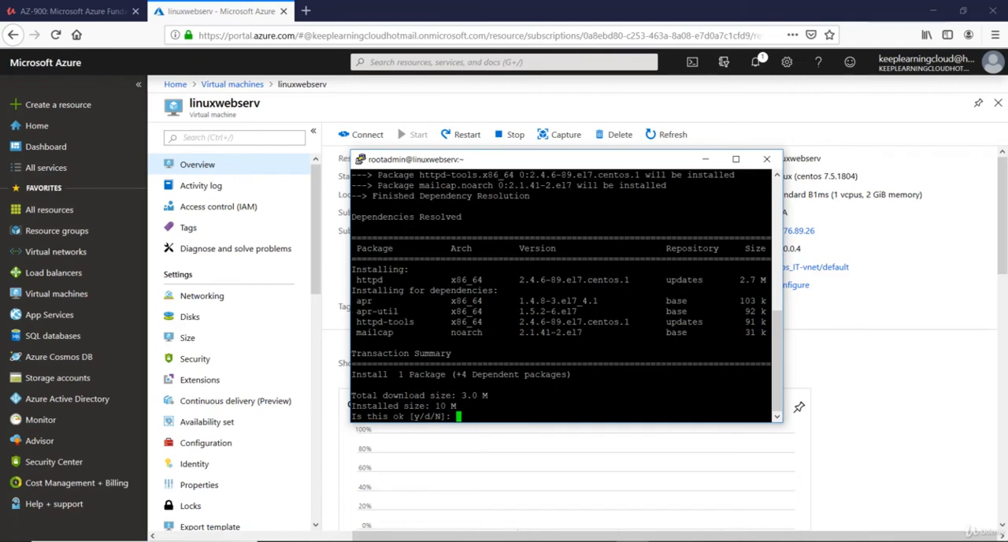
{"action": "type", "text": "y"}
{"action": "key", "text": "Return"}
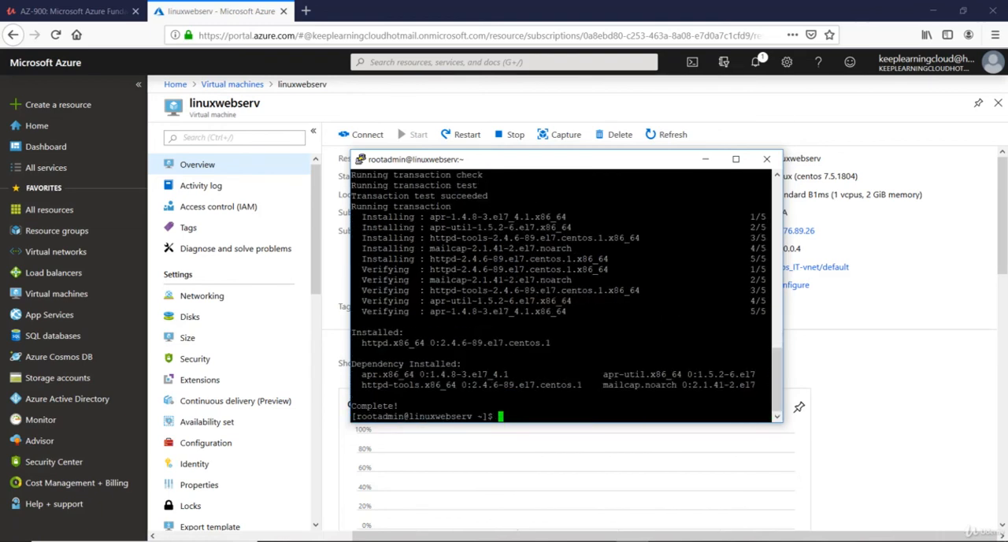
Step: Start the web server with sudo service httpd start
{"action": "type", "text": "sudo service httpd start"}
{"action": "key", "text": "Return"}
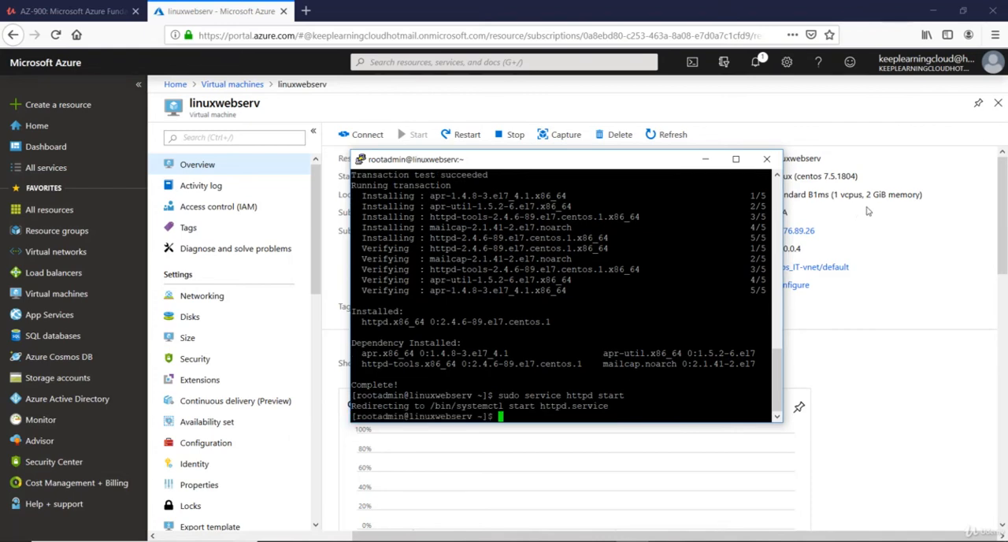
Step: Copy the virtual machine's public IP address, load it in a new browser tab and return to the linuxwebserv page in Azure
{"action": "left_click", "coordinate": [824, 232]}
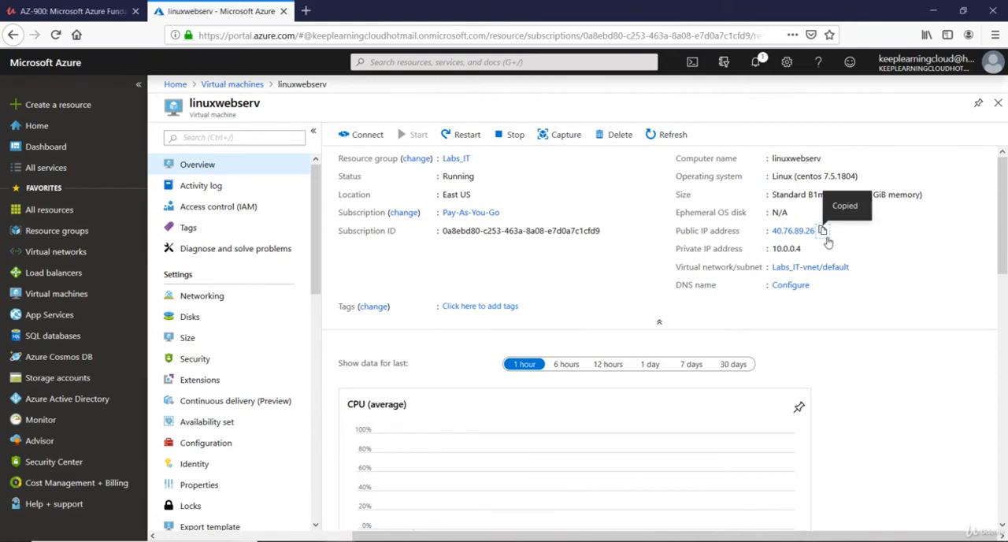
{"action": "key", "text": "ctrl+t"}
{"action": "key", "text": "ctrl+v"}
{"action": "key", "text": "Return"}
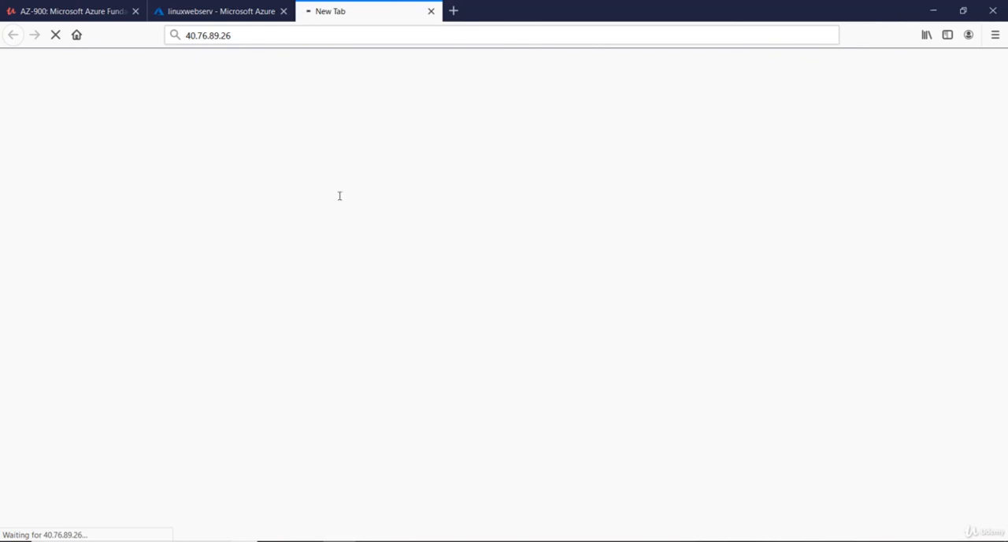
{"action": "left_click", "coordinate": [204, 10]}
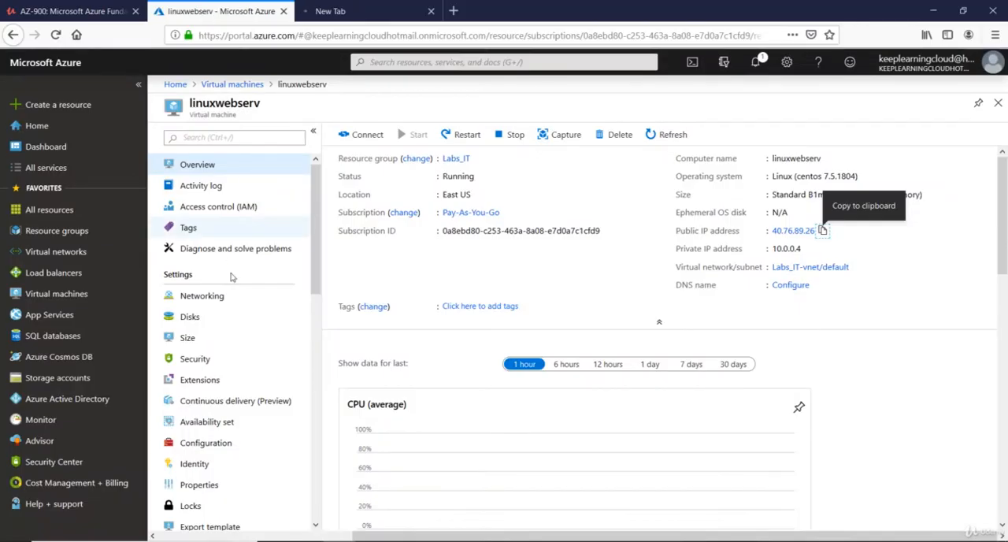
Step: Open the networking settings of linuxwebserv and review the inbound port rules and the PuTTY session
{"action": "left_click", "coordinate": [217, 299]}
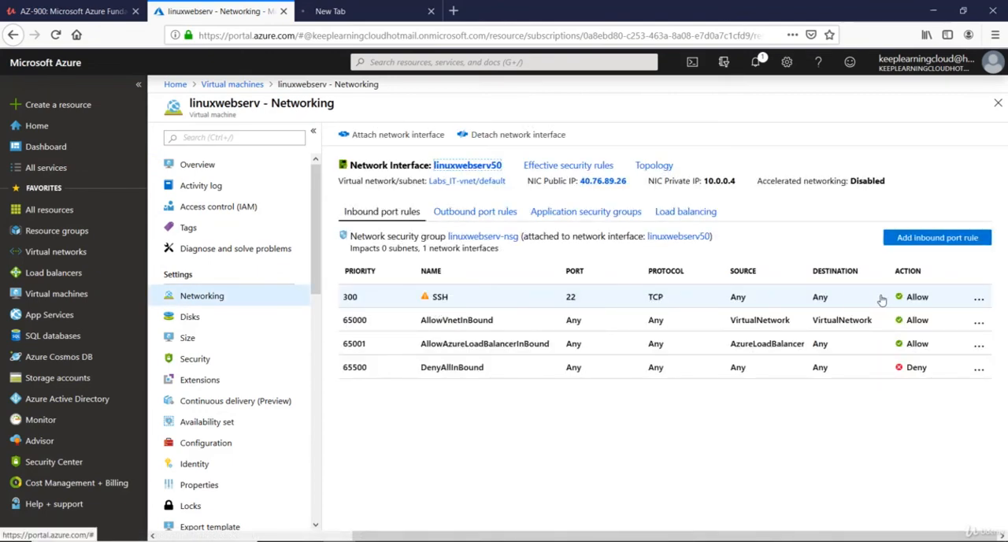
{"action": "left_click_drag", "start_coordinate": [864, 300], "coordinate": [548, 311]}
{"action": "left_click", "coordinate": [608, 472]}
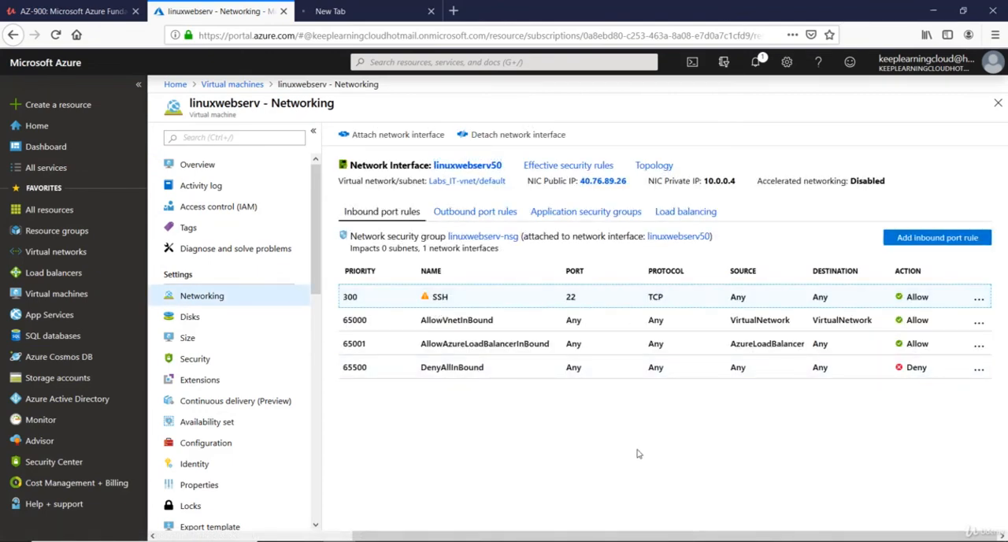
{"action": "left_click", "coordinate": [631, 541]}
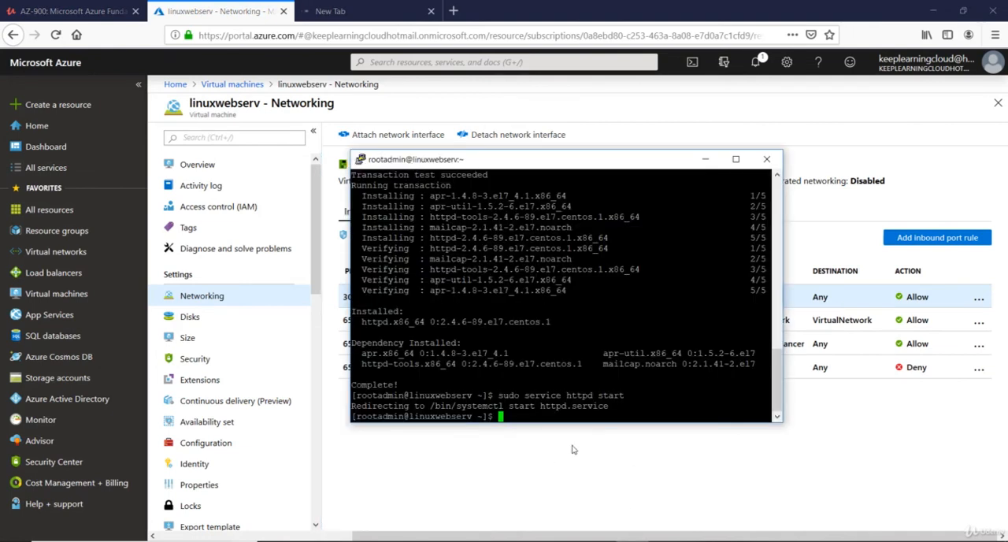
{"action": "left_click", "coordinate": [573, 450]}
Step: Add an inbound security rule allowing destination port 80, keeping any source, any protocol, priority 310 and the name Port_8080
{"action": "left_click", "coordinate": [944, 245]}
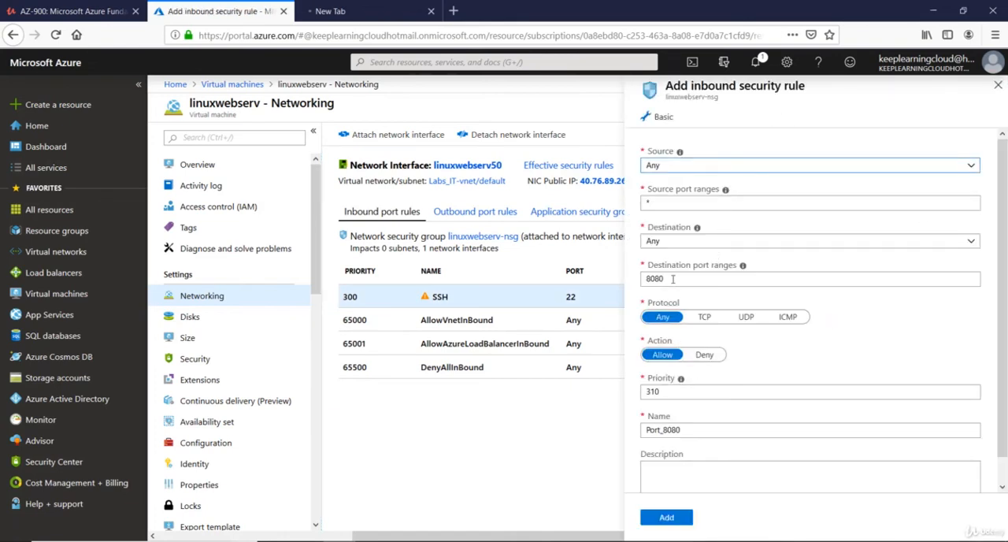
{"action": "double_click", "coordinate": [673, 279]}
{"action": "type", "text": "80"}
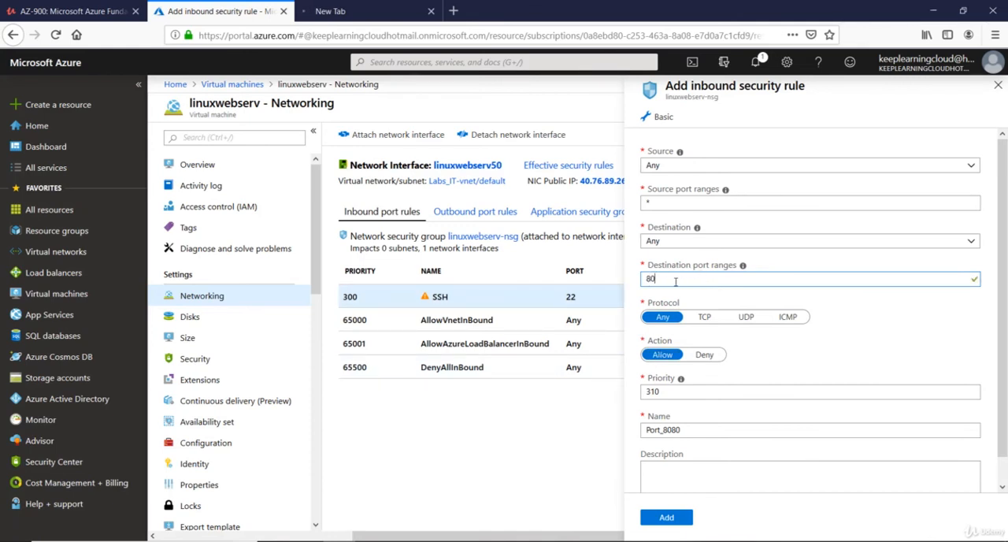
{"action": "left_click", "coordinate": [666, 518]}
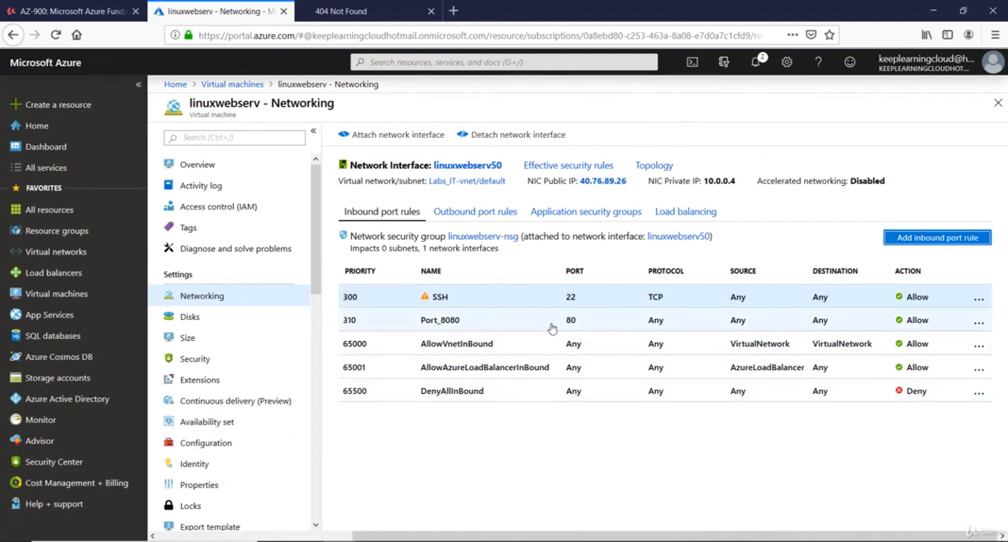
Step: Reload the web server's page at 40.76.89.26, check its heading and return to the linuxwebserv networking page in Azure
{"action": "left_click", "coordinate": [352, 10]}
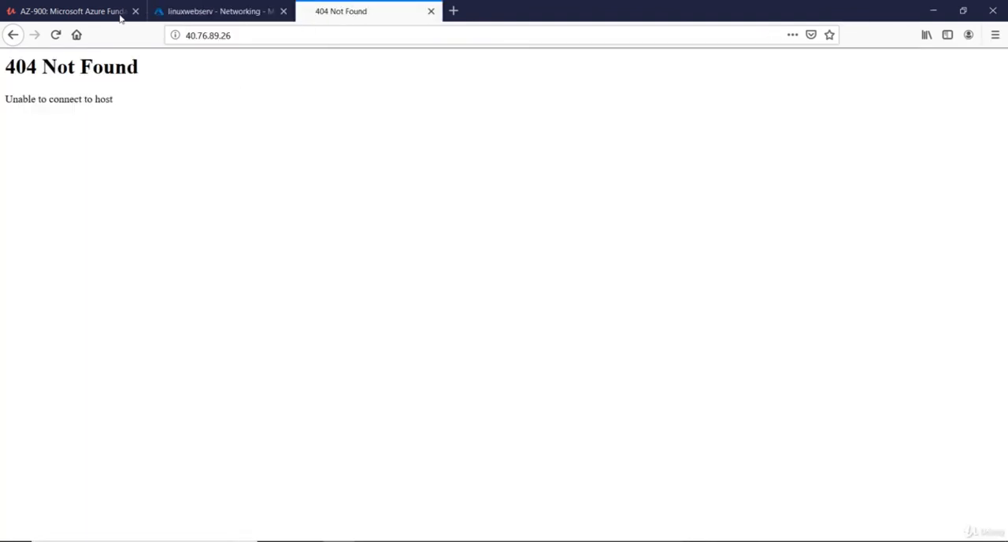
{"action": "left_click", "coordinate": [56, 35]}
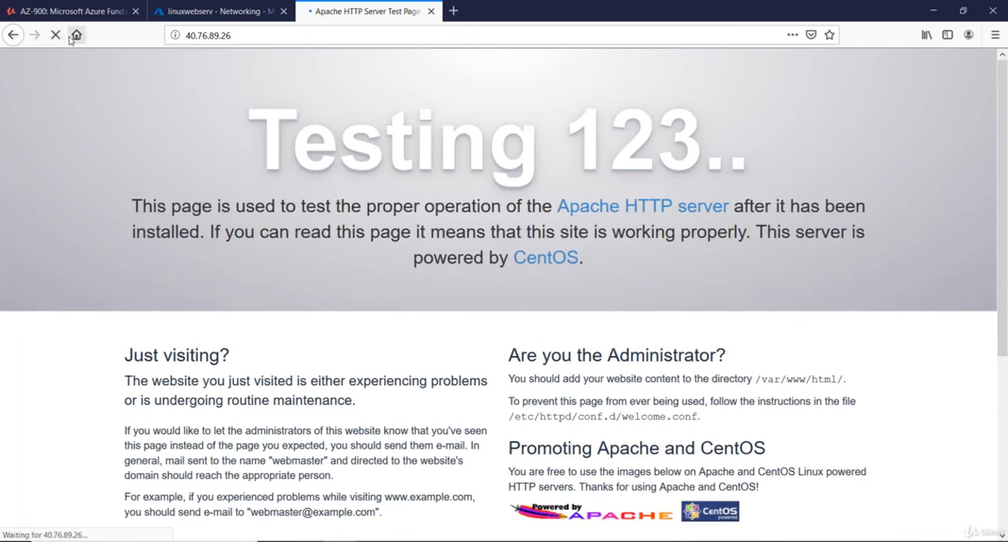
{"action": "left_click", "coordinate": [56, 36]}
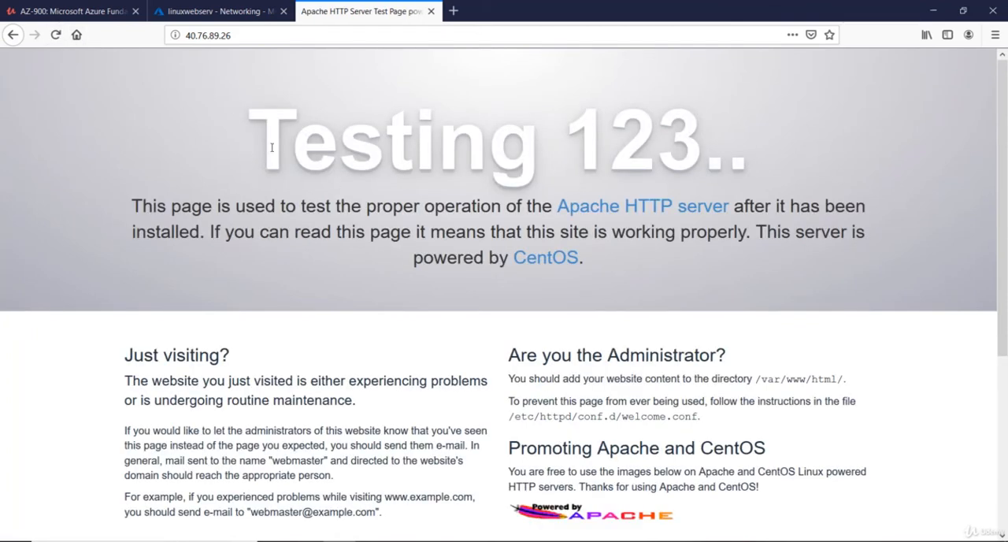
{"action": "left_click_drag", "start_coordinate": [266, 147], "coordinate": [855, 151]}
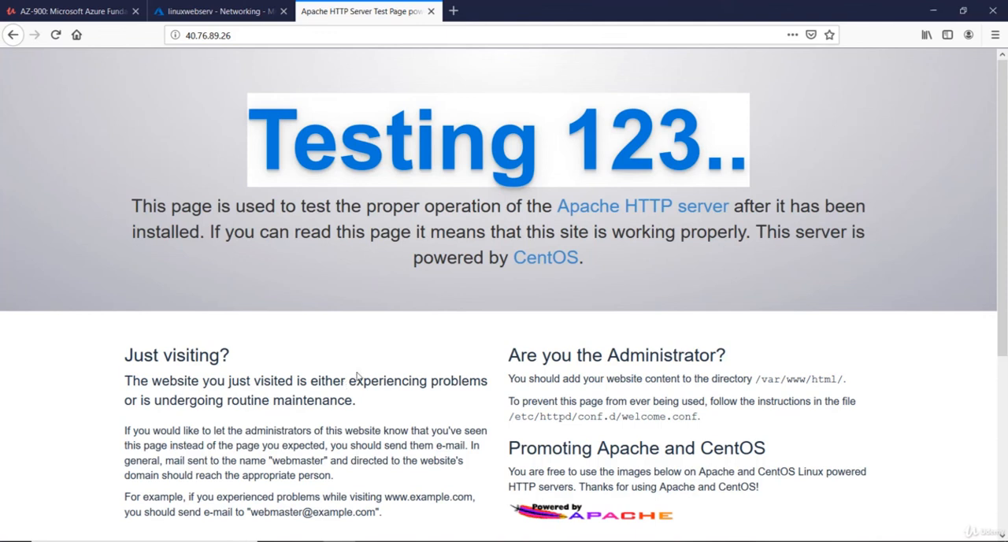
{"action": "left_click", "coordinate": [498, 350]}
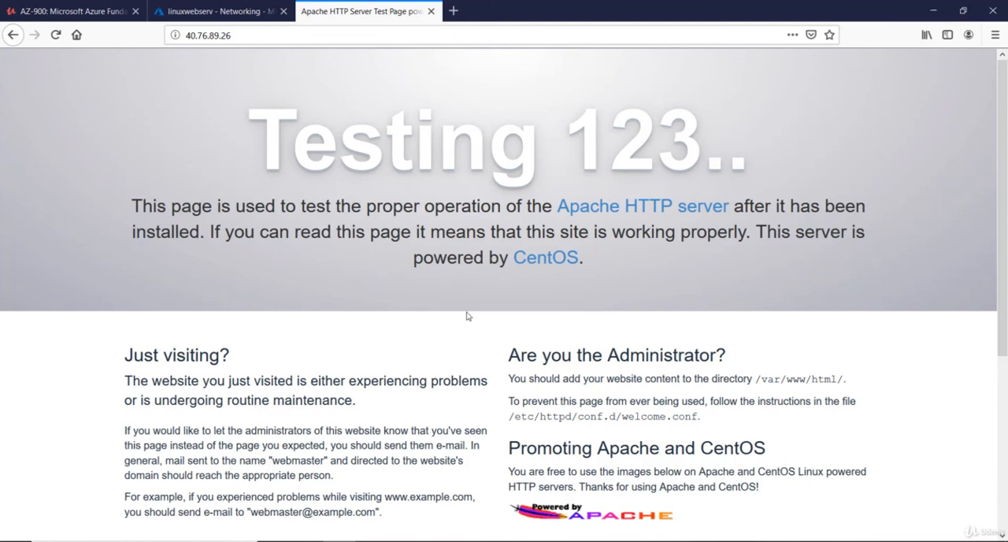
{"action": "left_click", "coordinate": [199, 10]}
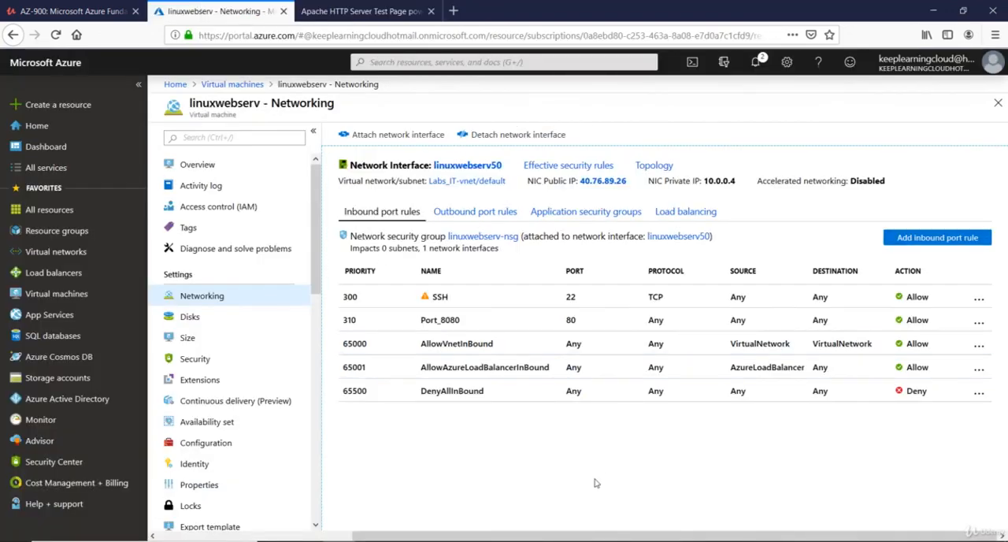